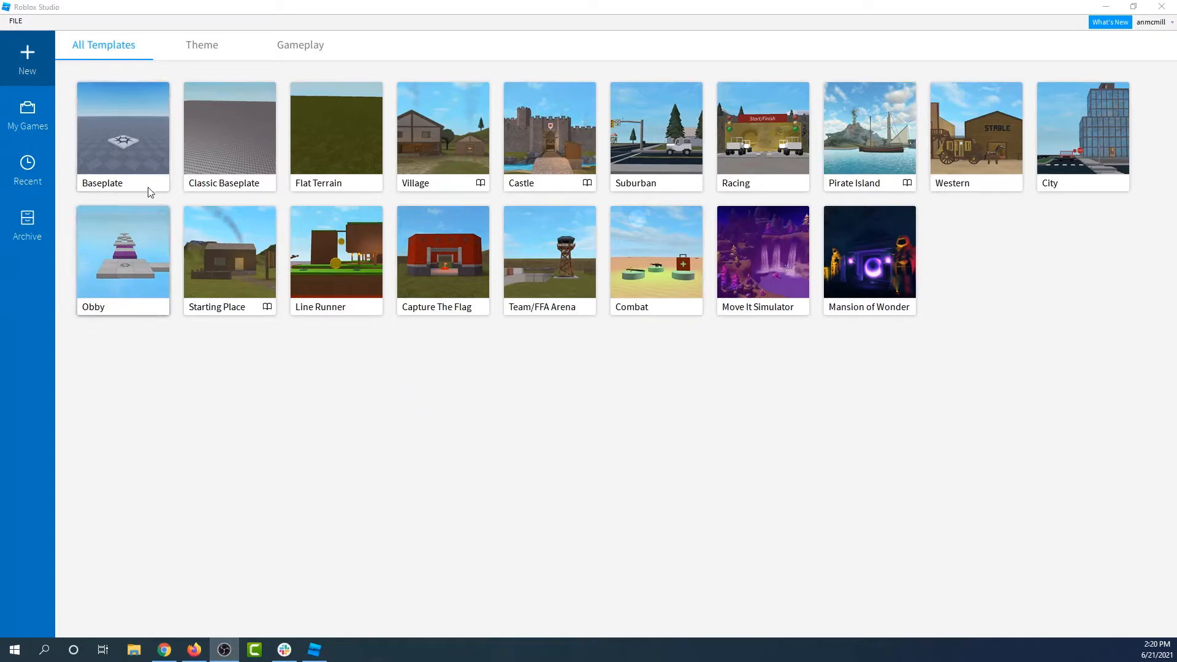
Step: Start a new place from the Baseplate template on the start page
left_click(142, 161)
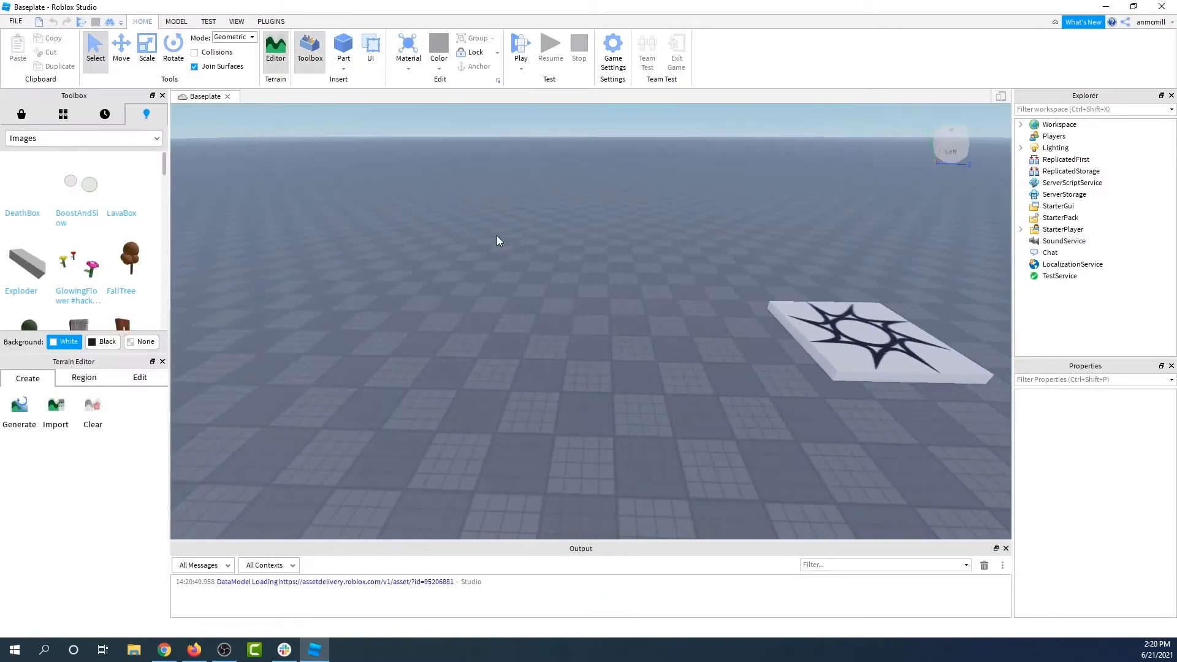
Step: Insert a block part onto the baseplate and widen it into a tall wall beside the spawn pad
right_click_drag(496, 235, 501, 240)
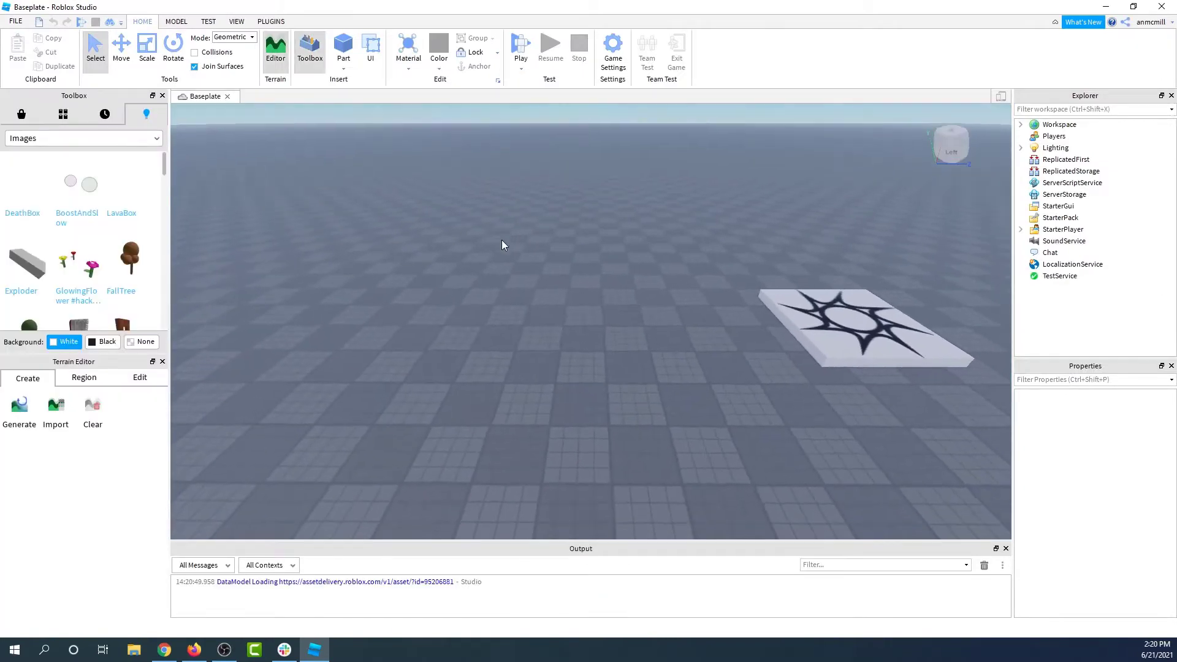
left_click(343, 46)
mouse_move(594, 313)
left_mouse_down()
mouse_move(580, 342)
mouse_move(642, 370)
mouse_move(583, 362)
mouse_move(741, 327)
left_mouse_up()
key("ctrl+3")
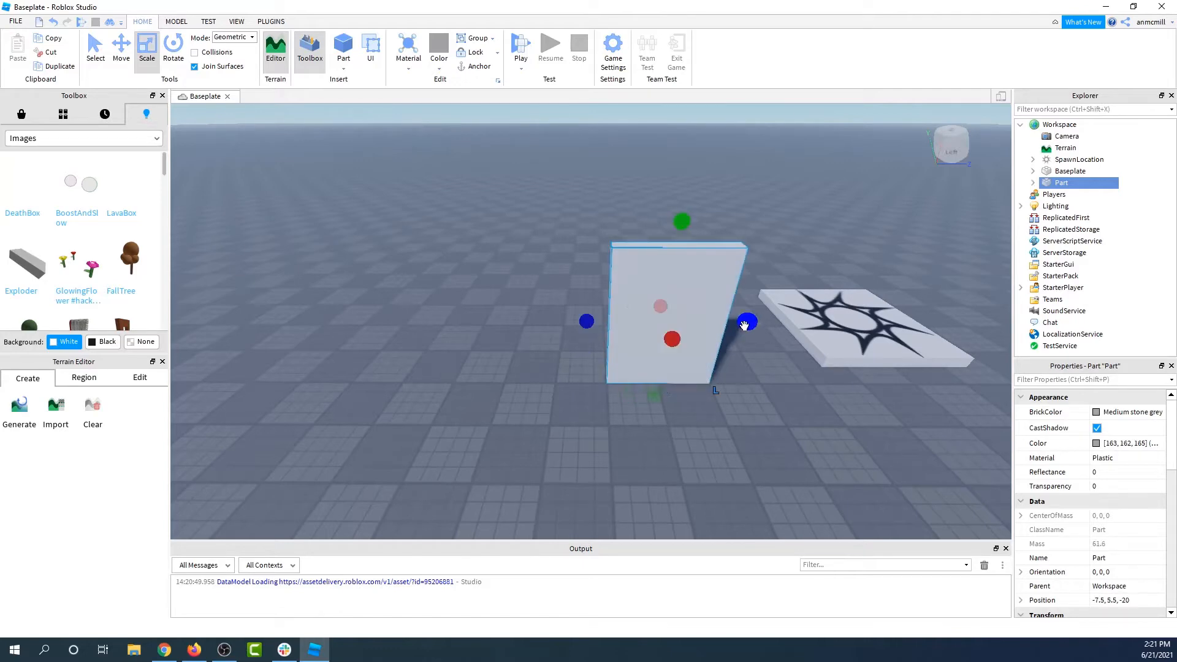
scroll(738, 331, "up", 3)
right_click_drag(738, 331, 898, 215)
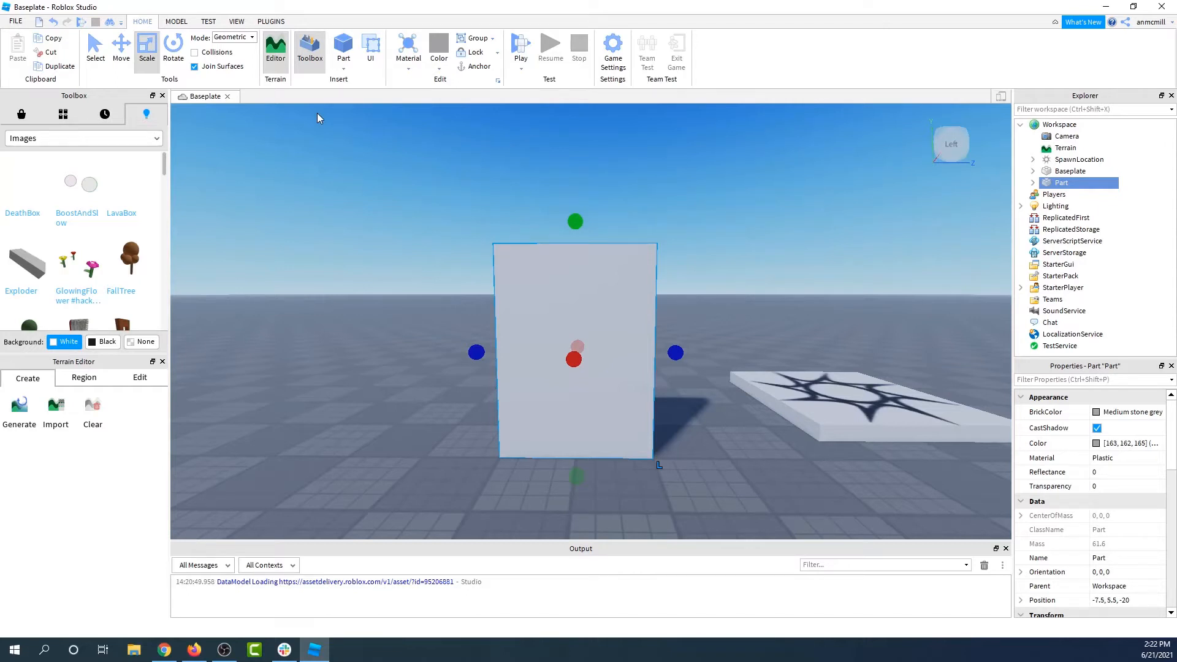
Step: Publish the place as a new game named UITEST described as 'Testing some signs out'
left_click(16, 21)
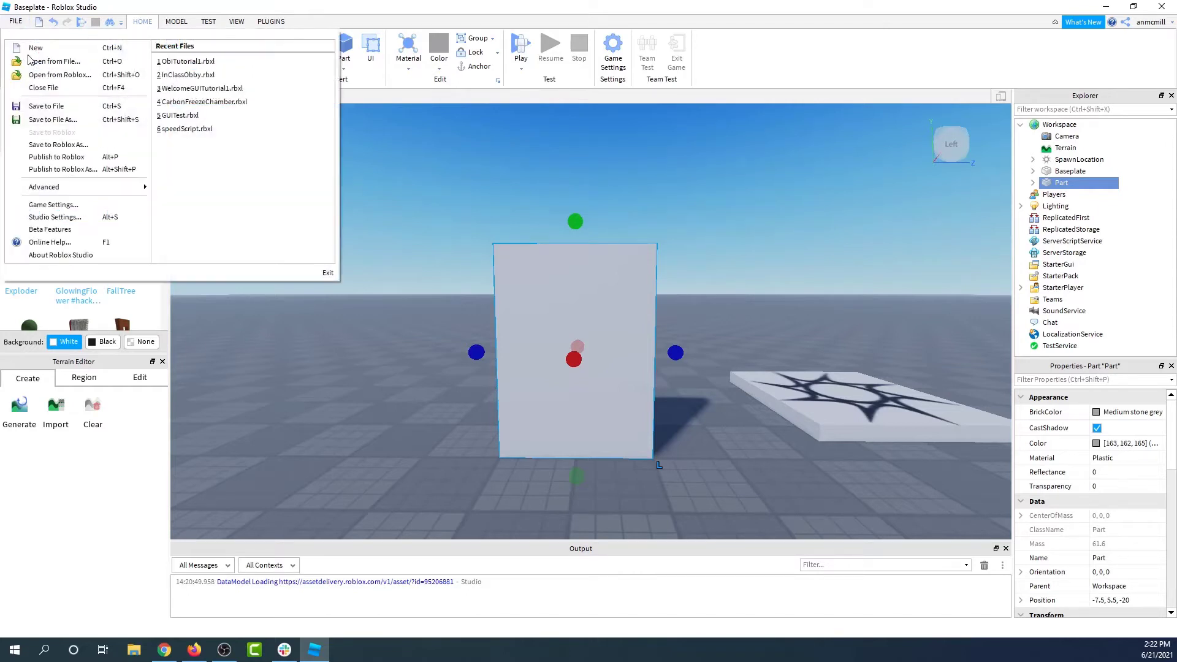
left_click(63, 148)
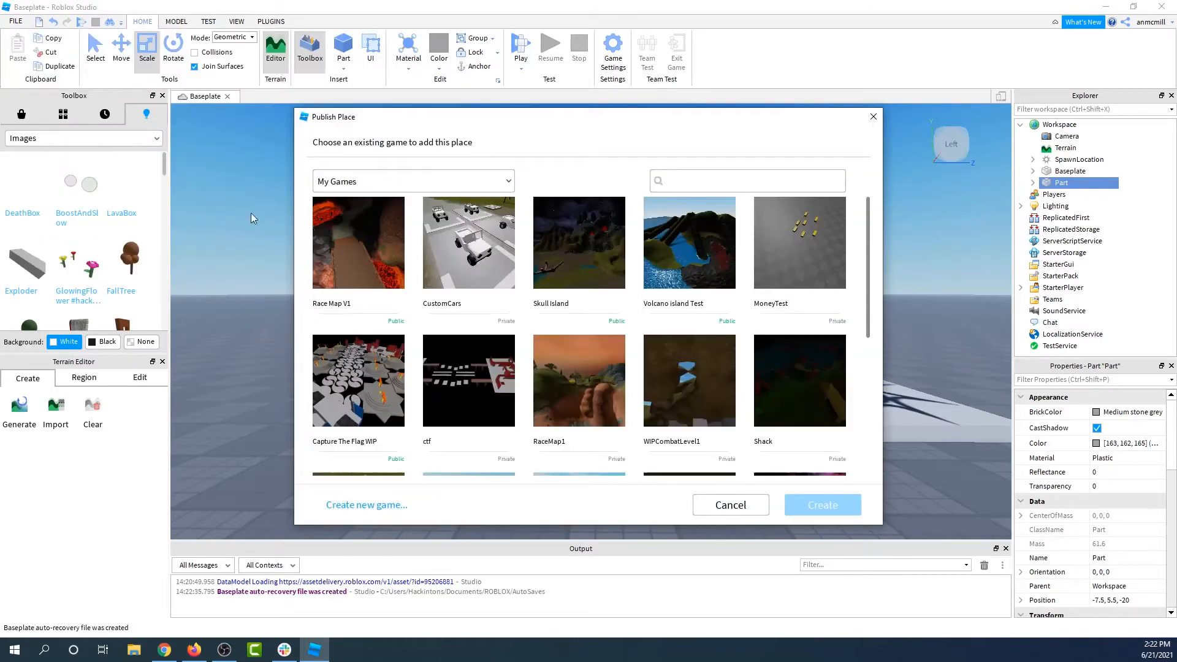
left_click(384, 507)
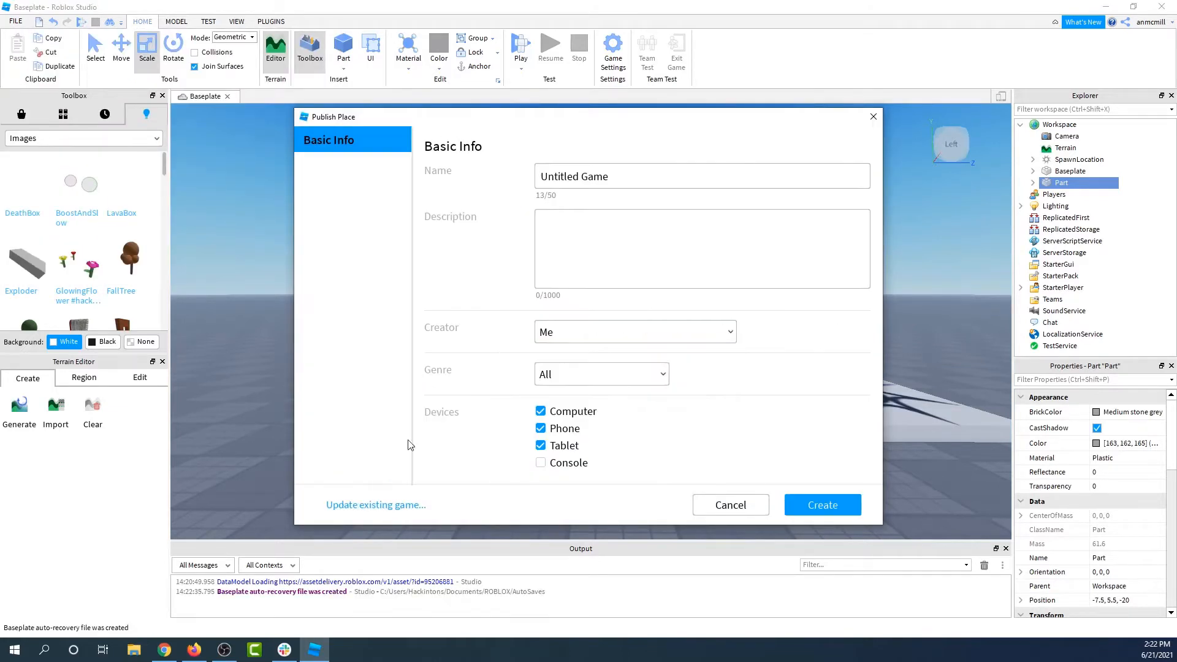
left_click_drag(638, 178, 491, 179)
type("U")
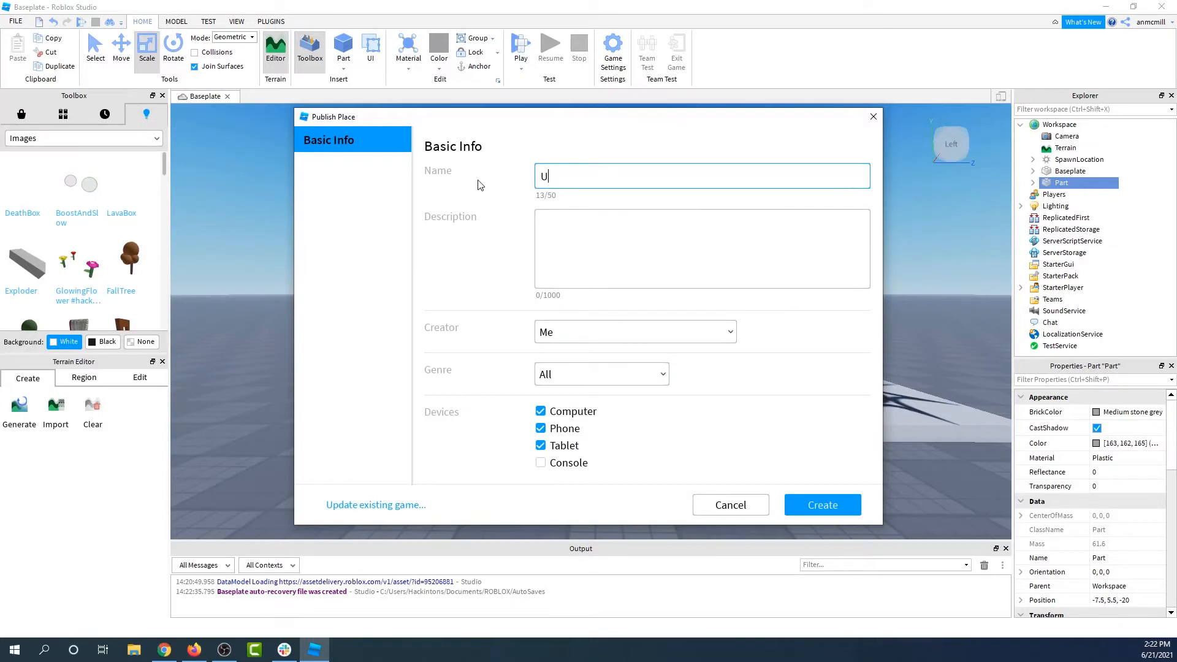
type("I")
left_click(626, 262)
type("Testing some signs out")
left_click(827, 513)
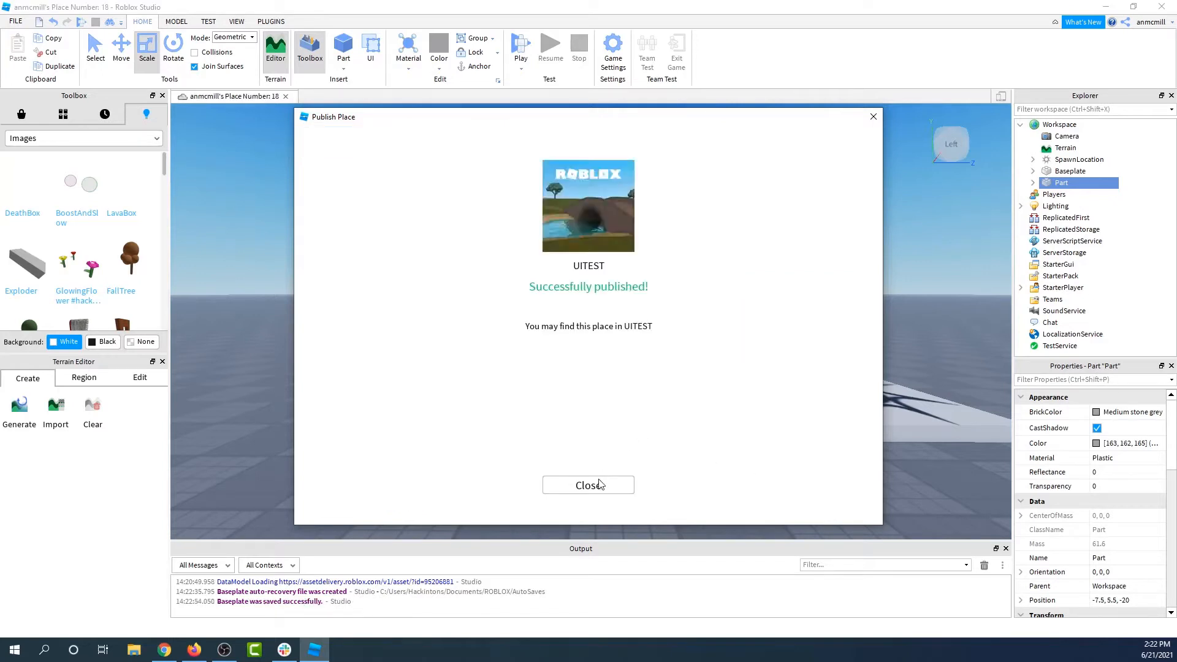
Step: Bulk-import parkour.jpg into the game's assets through the Asset Manager
left_click(588, 485)
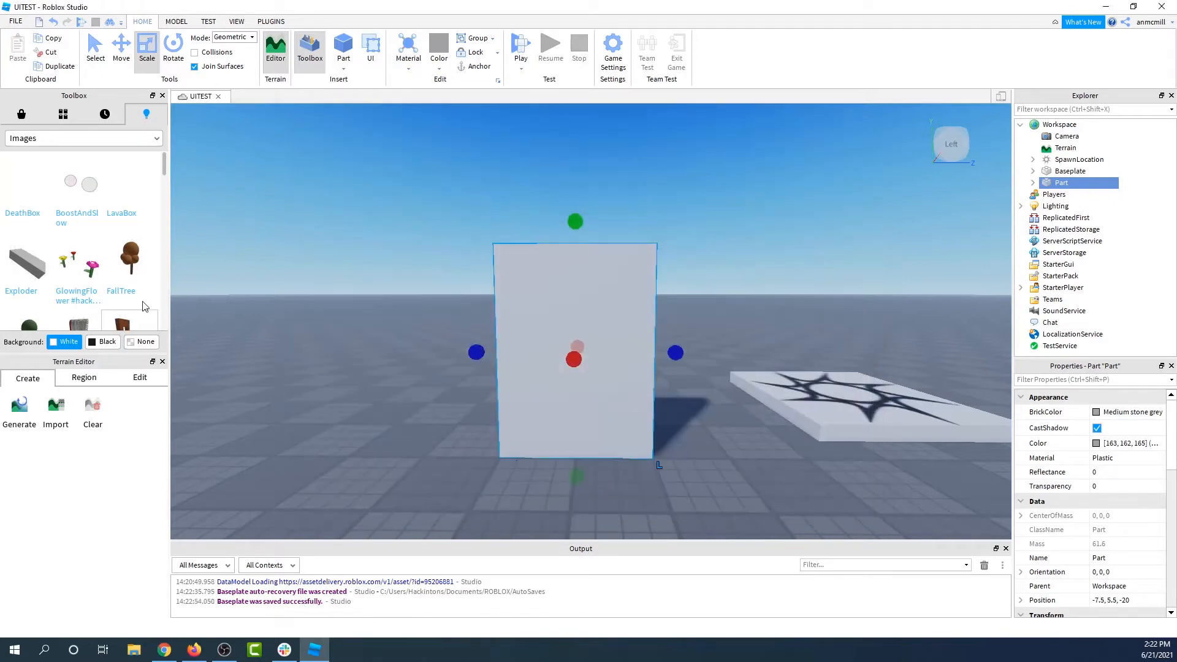
left_click(238, 23)
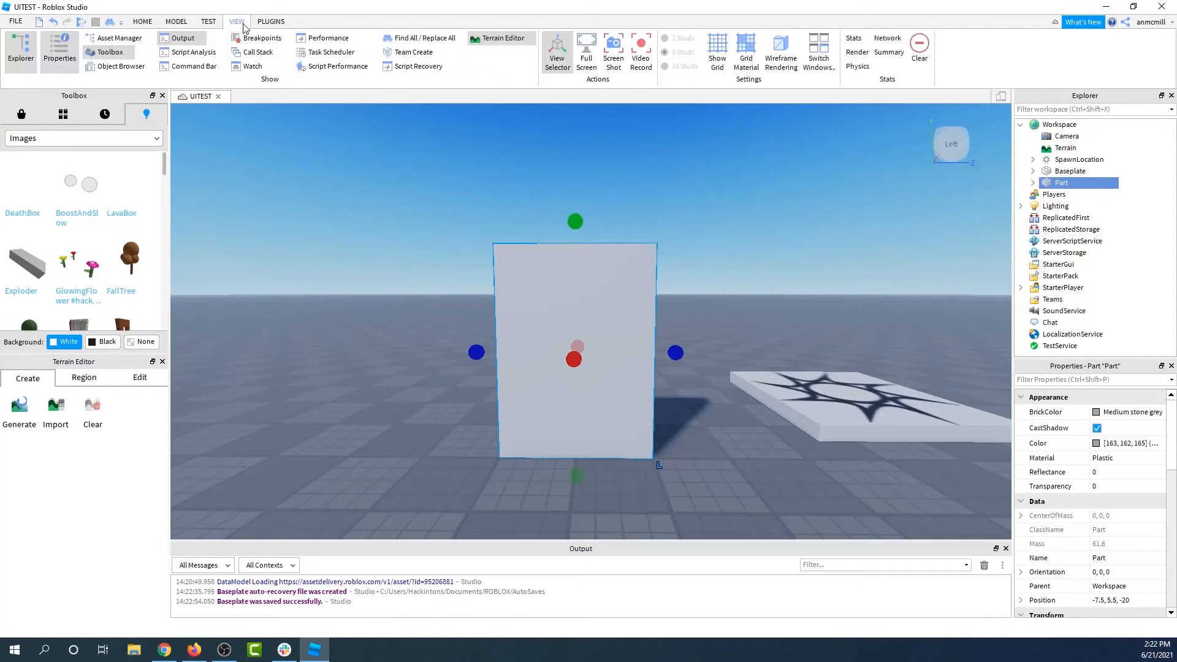
left_click(107, 40)
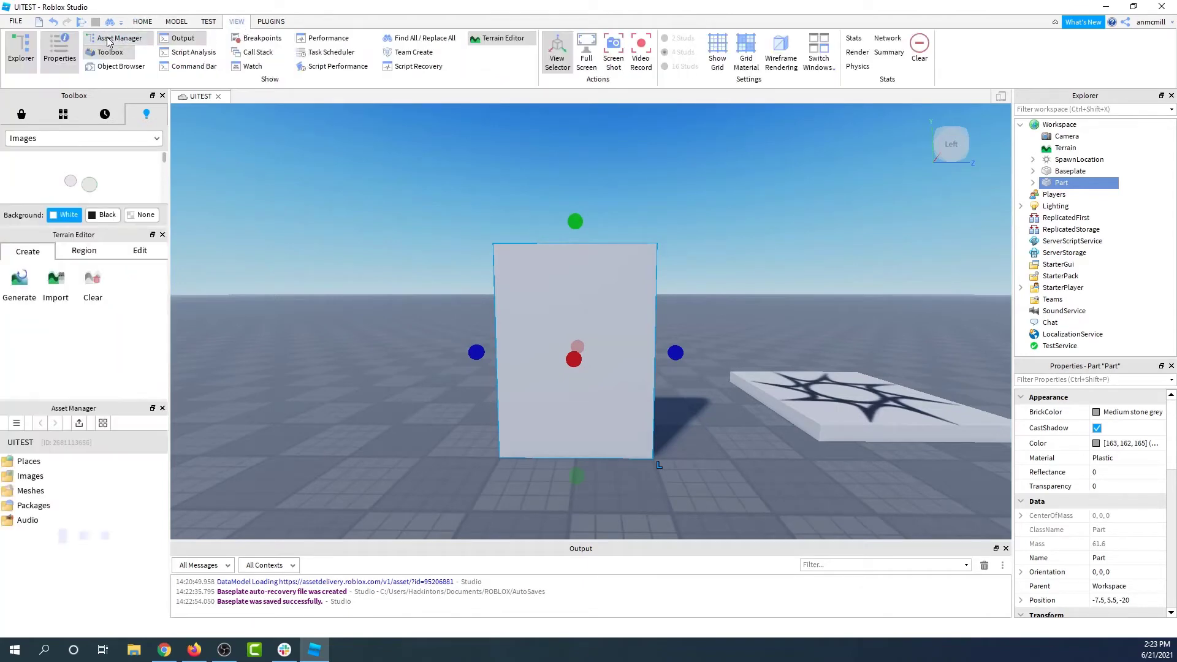
left_click(79, 426)
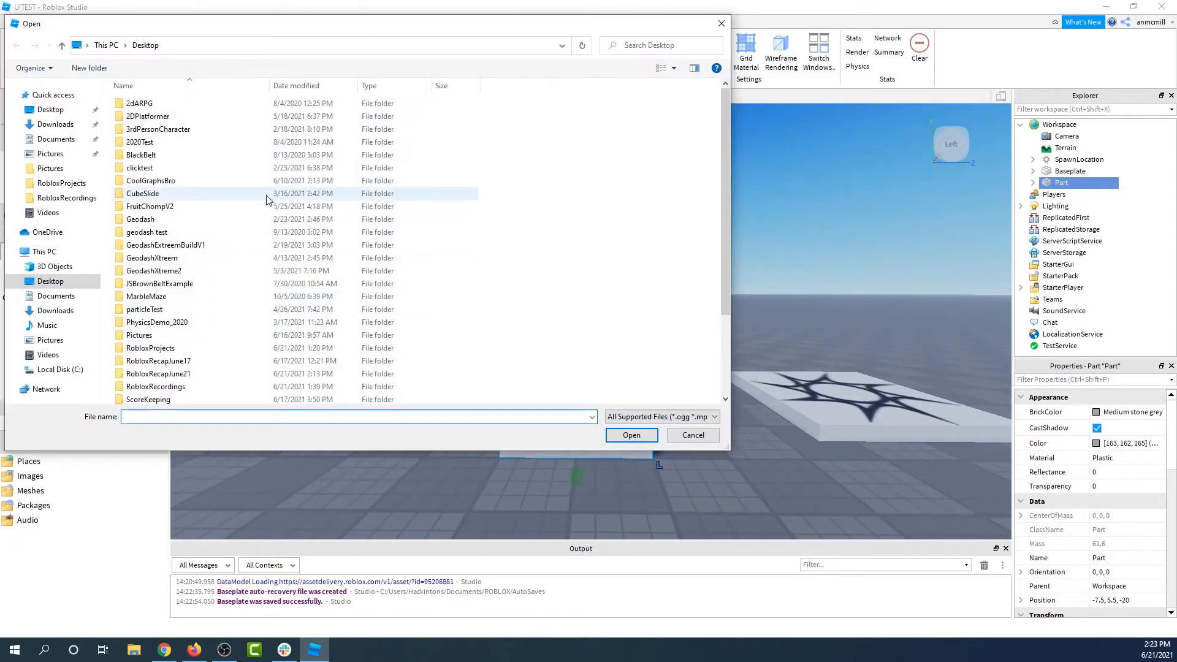
scroll(230, 276, "down", 5)
left_click(171, 384)
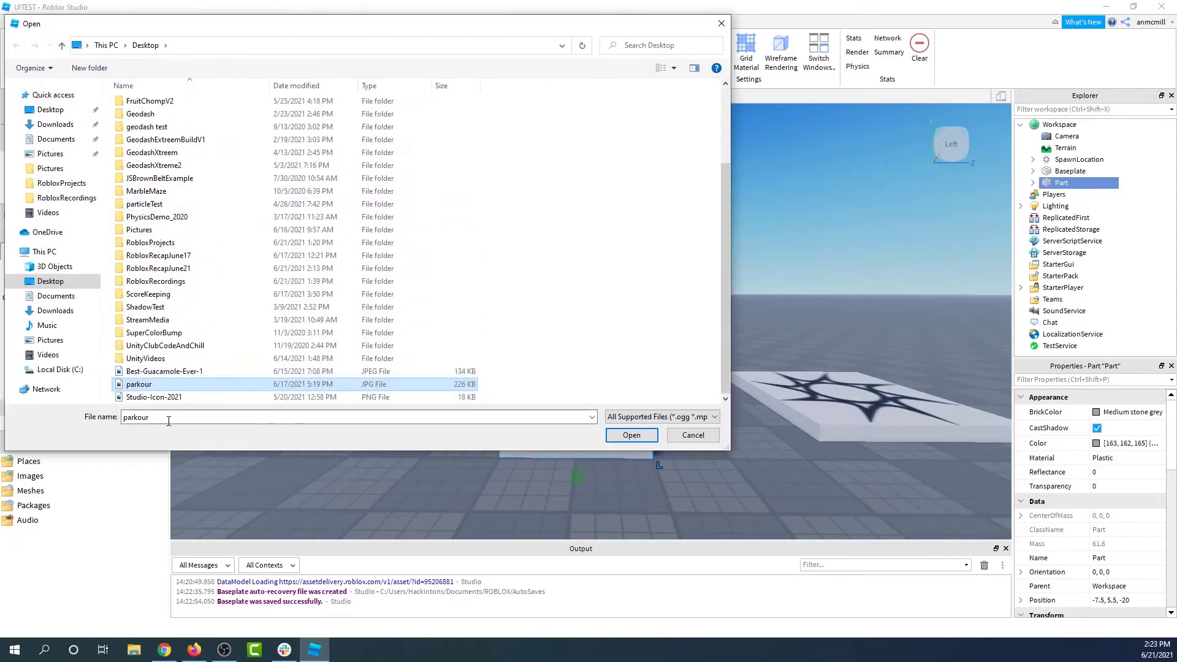
left_click(631, 436)
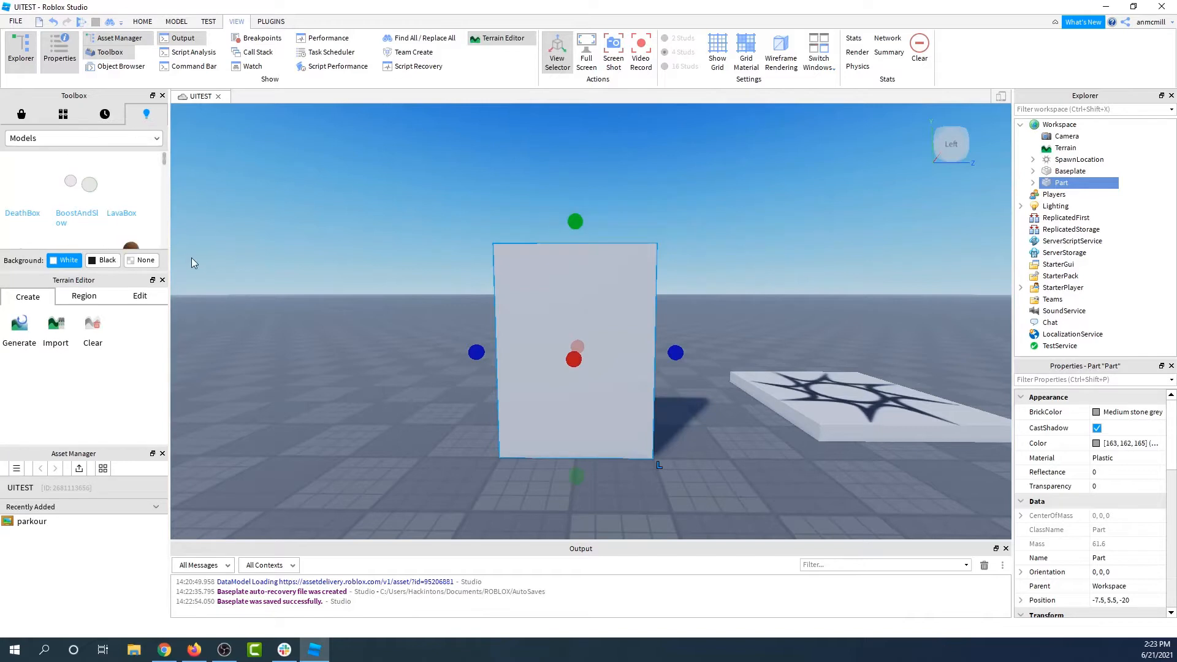
Step: Apply the parkour image from the Toolbox Images category as a decal on the wall part
left_click(163, 281)
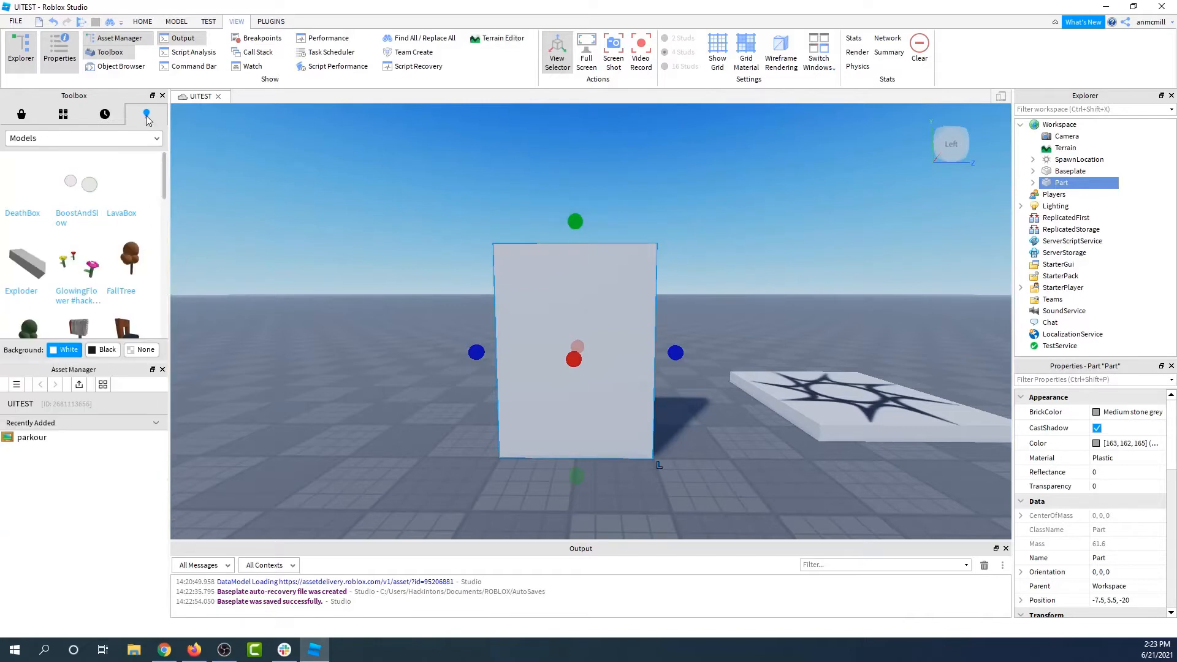
left_click(110, 138)
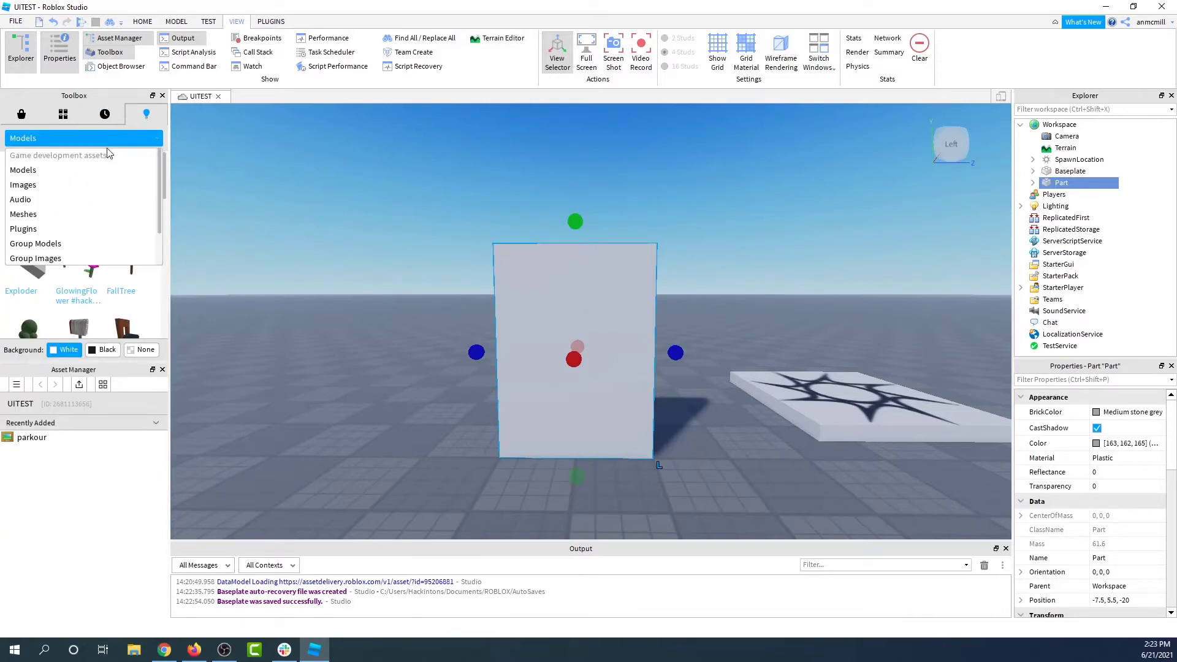
left_click(103, 184)
left_click(28, 188)
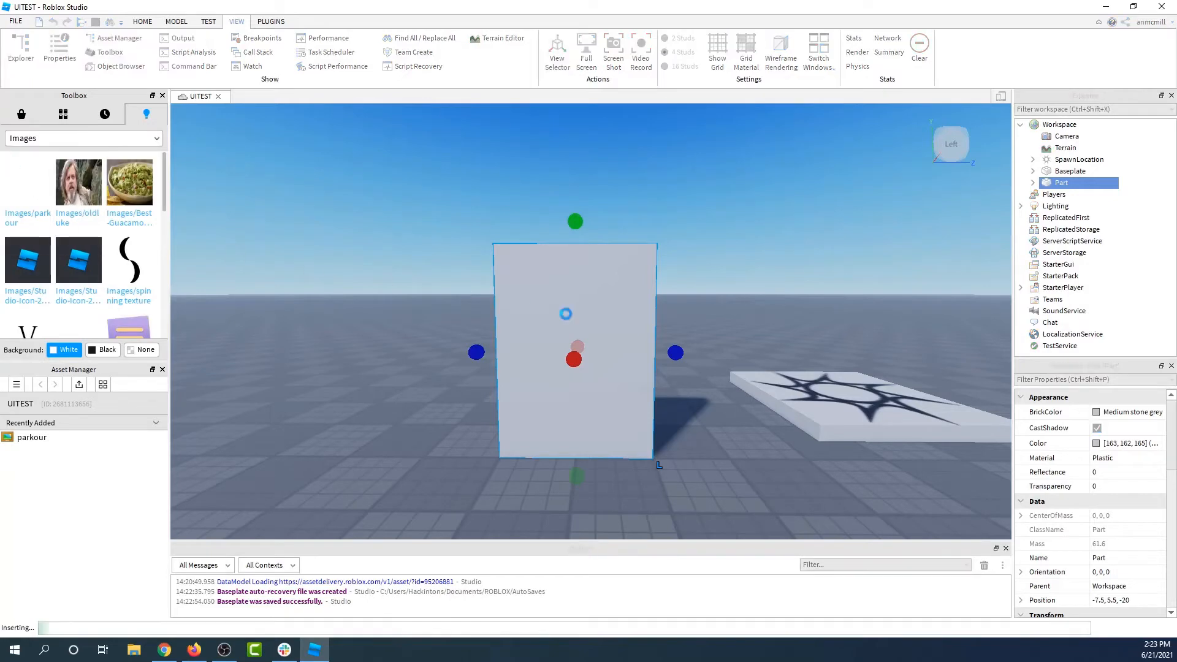
left_click(586, 322)
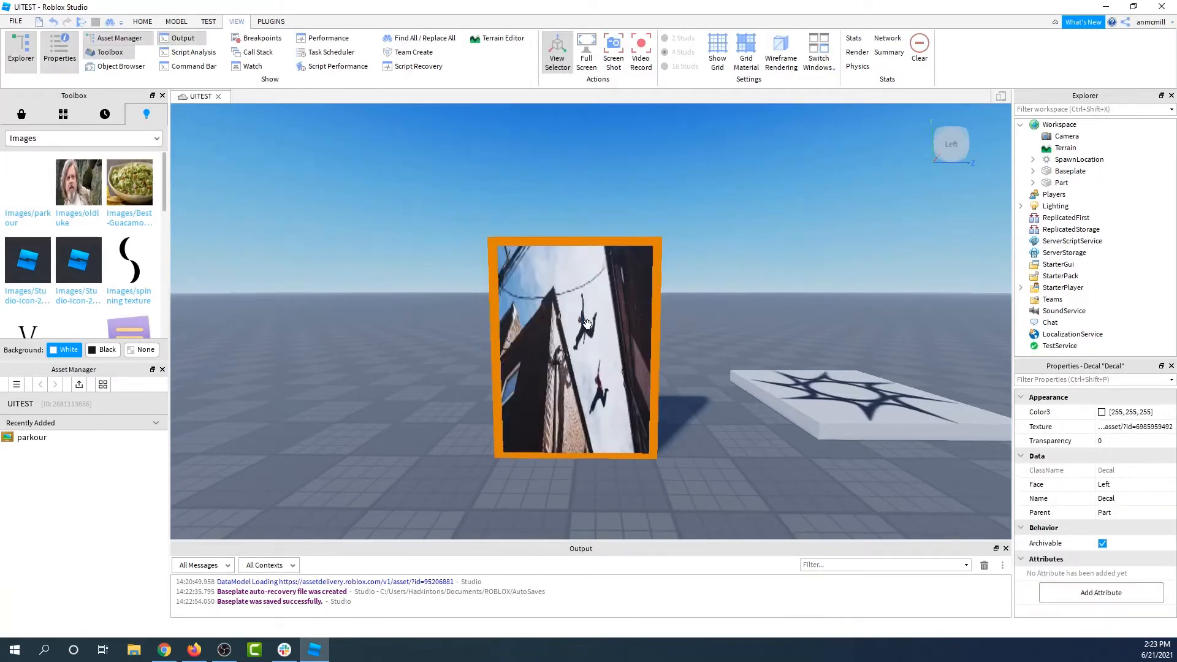
right_click_drag(587, 322, 788, 351)
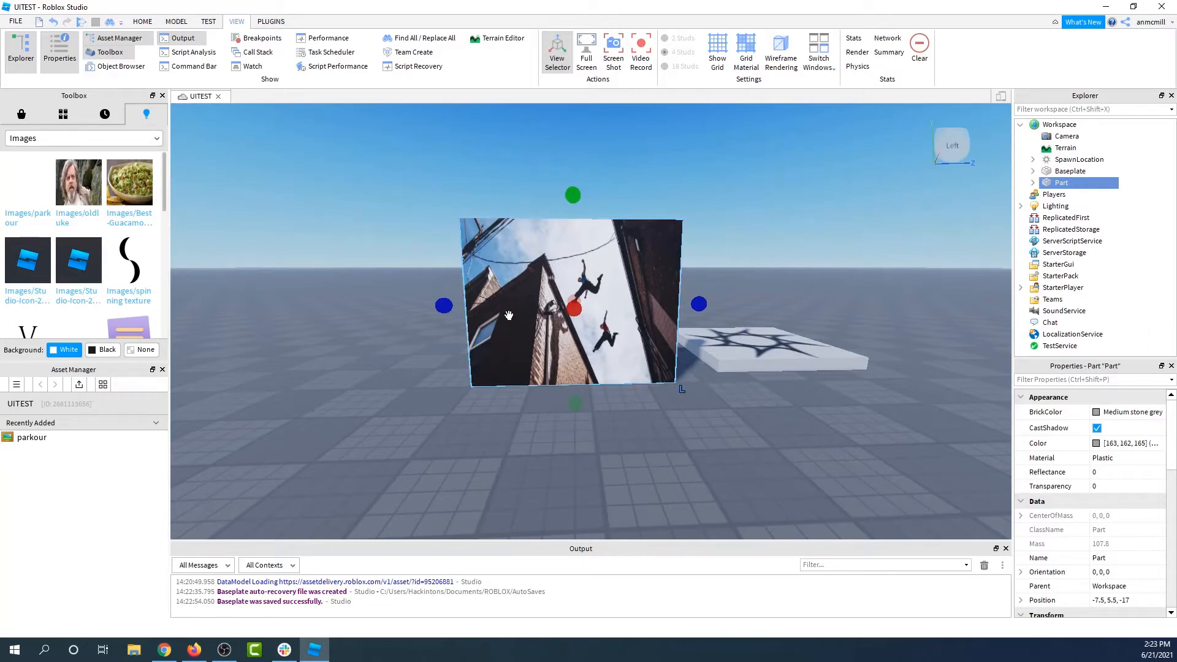
scroll(538, 317, "up", 1)
scroll(541, 316, "up", 2)
scroll(541, 315, "down", 3)
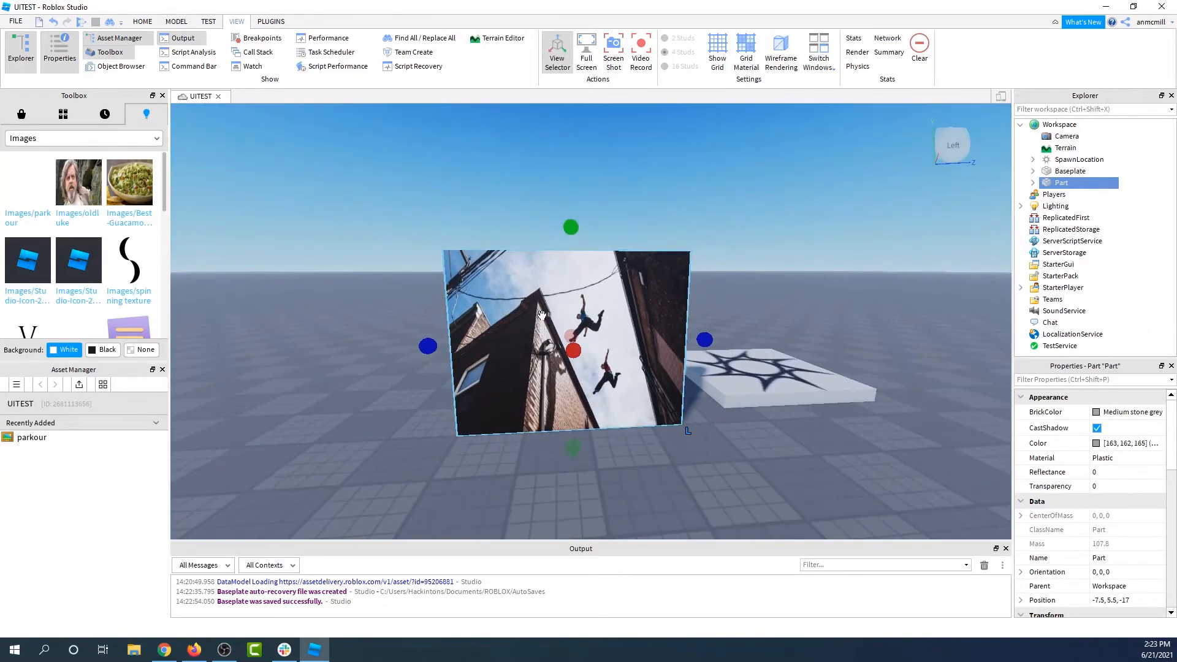
right_click_drag(541, 315, 482, 262)
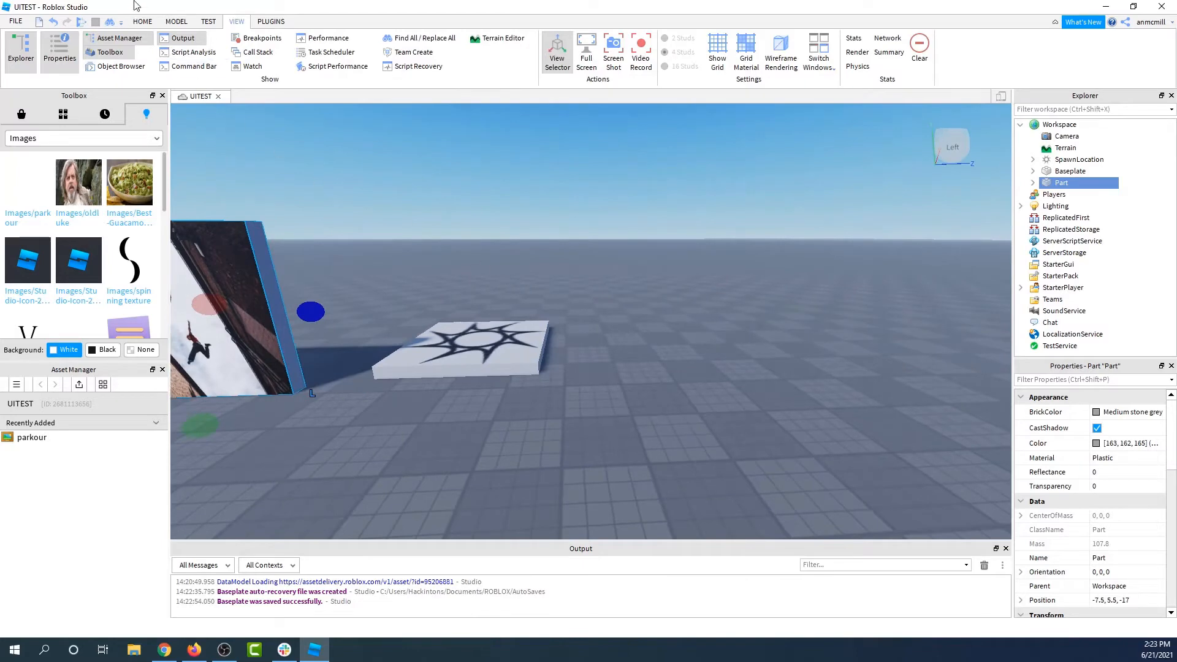
Step: Insert a second block part and add a SurfaceGui inside it from the Explorer
left_click(142, 21)
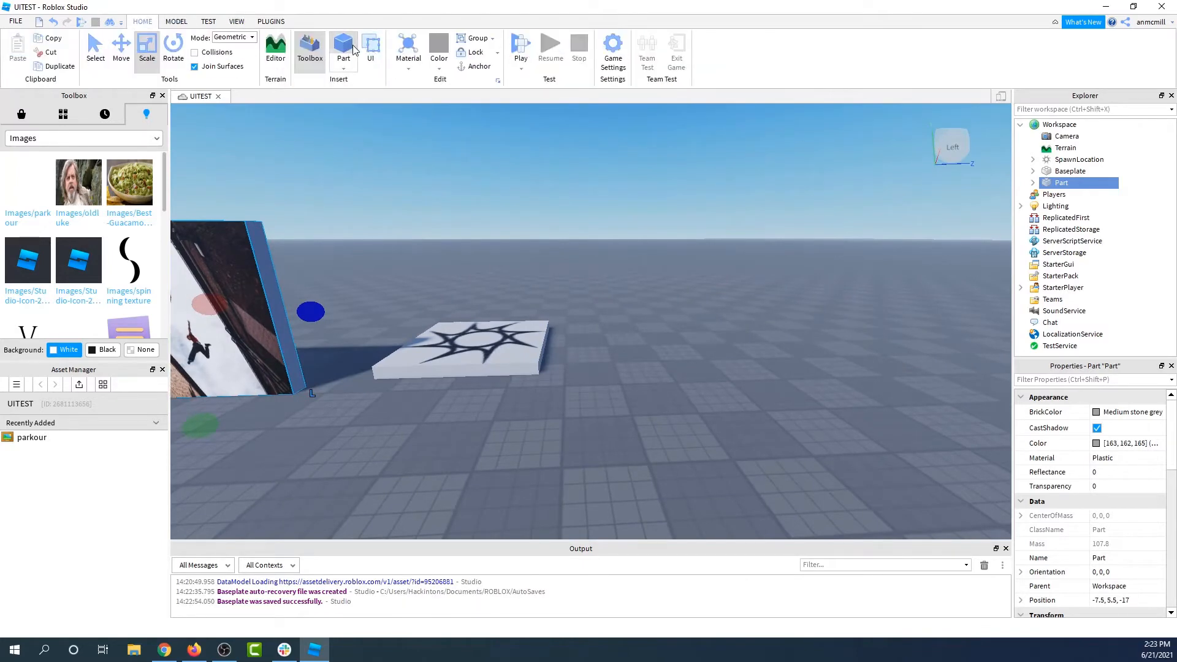
left_click(343, 46)
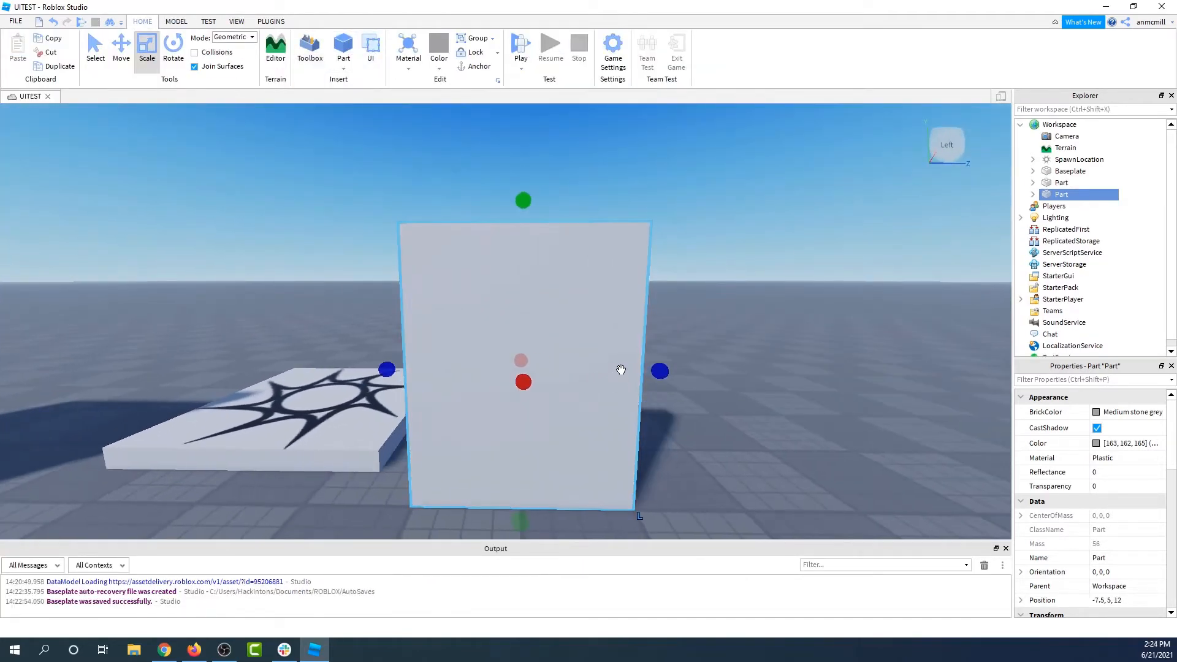
mouse_move(1066, 195)
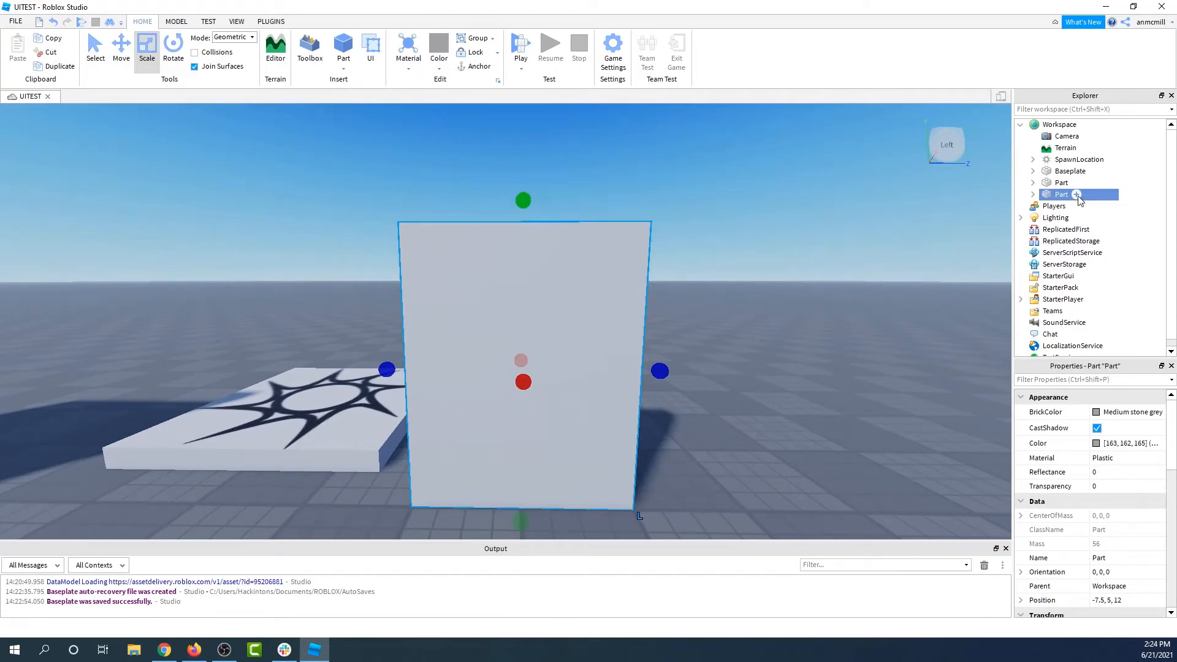
left_click(1076, 194)
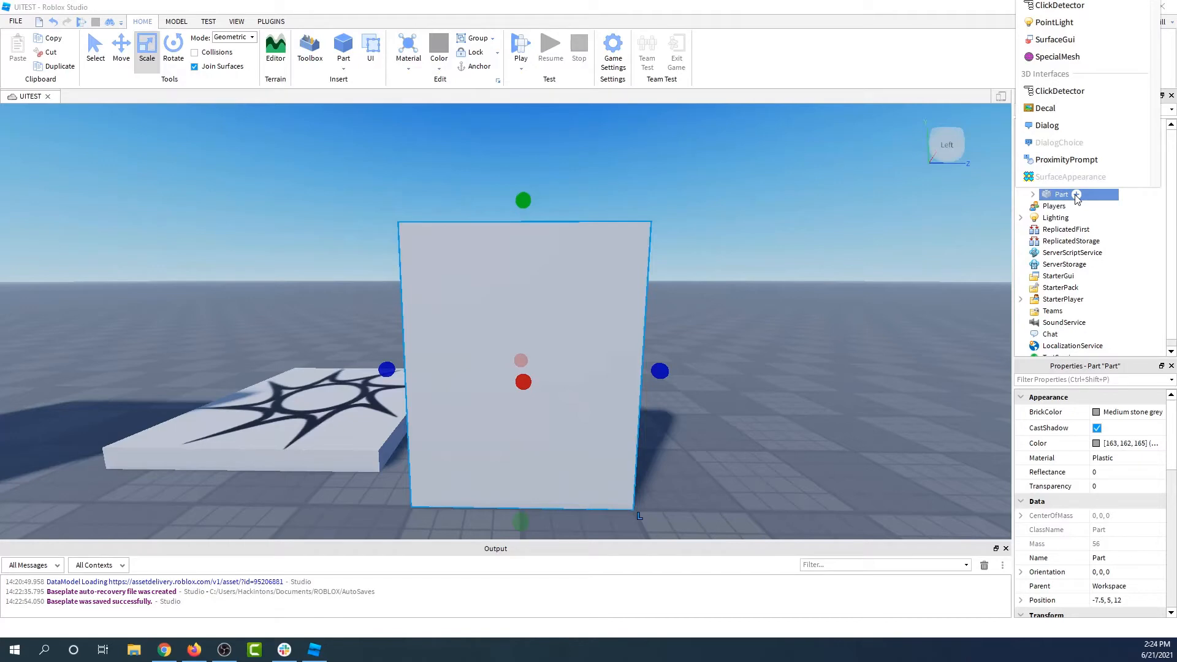
key("super+Down")
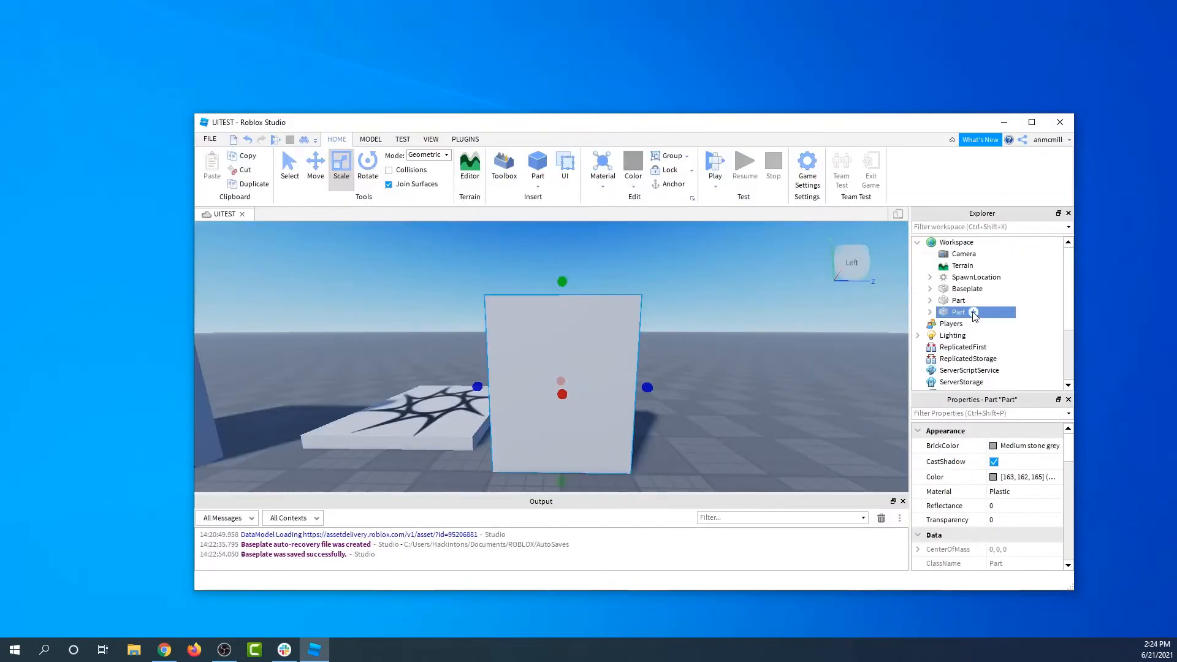
left_click(972, 313)
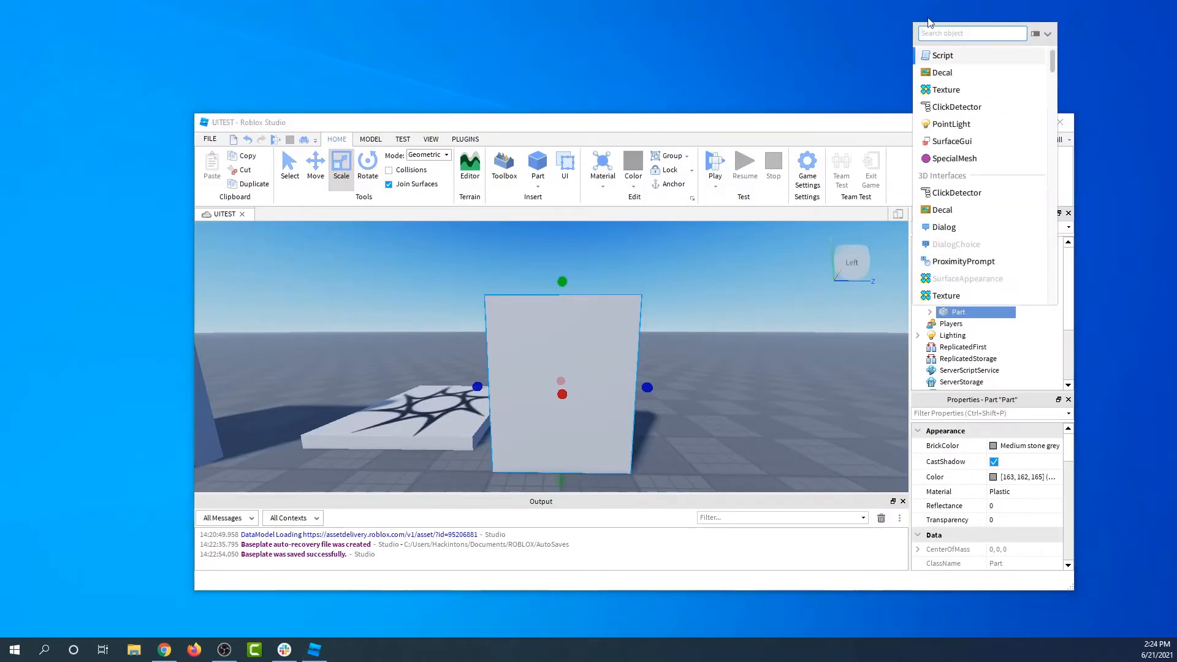
type("sc")
key("BackSpace")
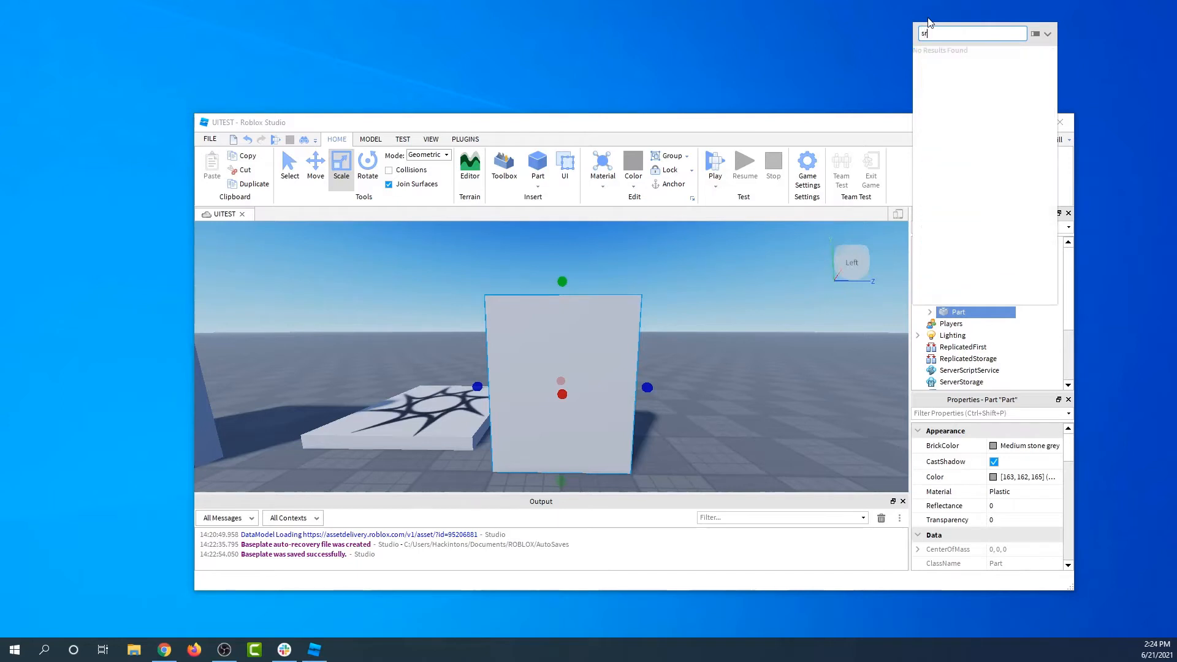
type("urfa")
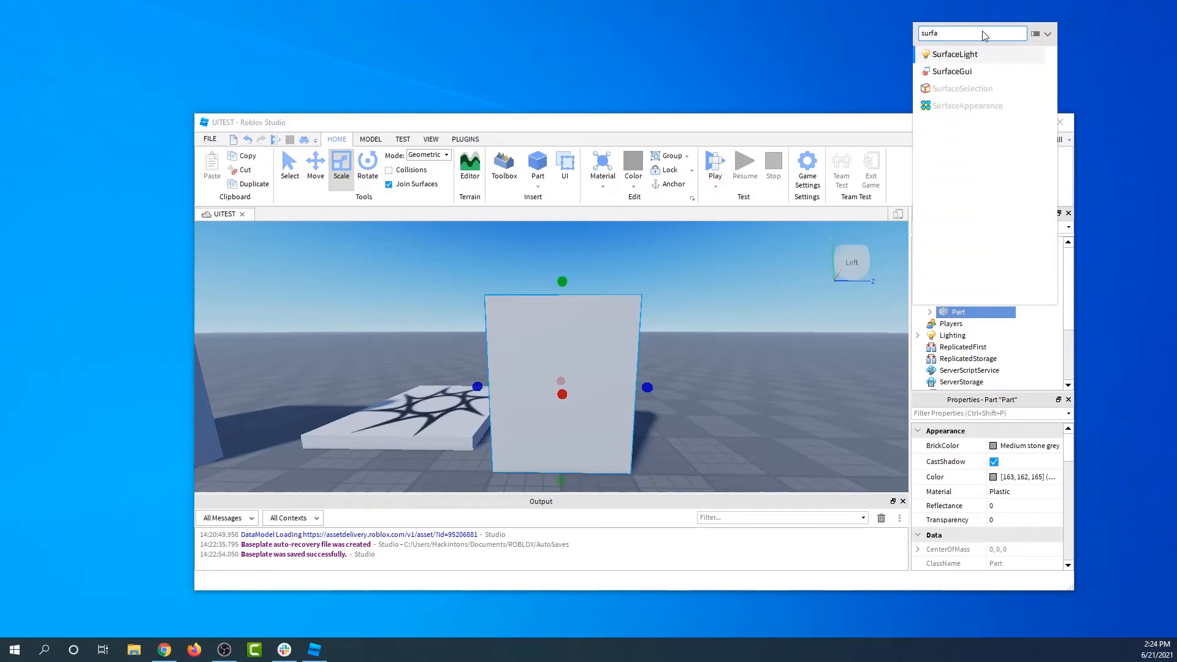
left_click(977, 71)
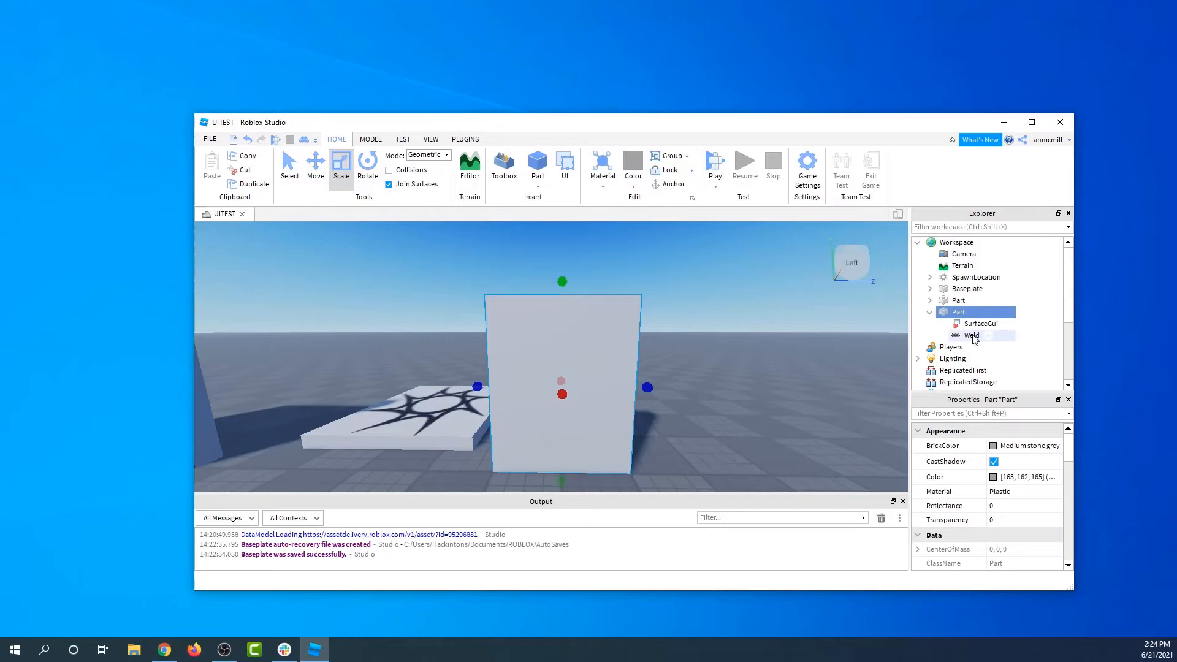
scroll(607, 377, "up", 2)
scroll(607, 377, "up", 3)
scroll(604, 380, "down", 4)
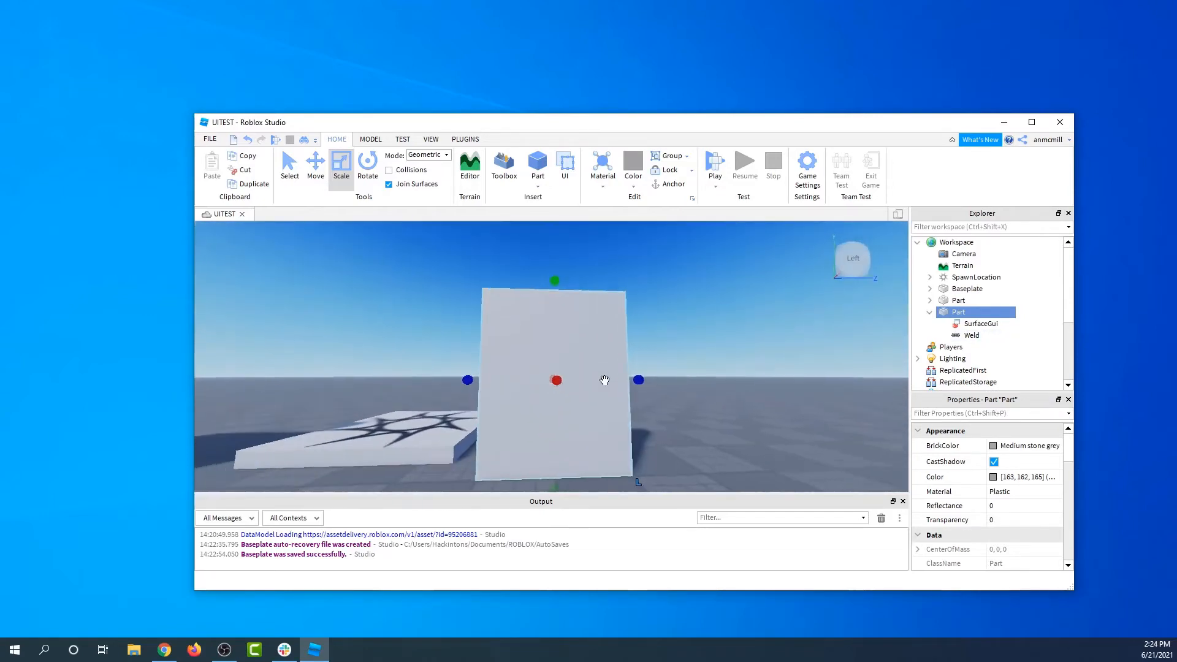
Step: Add a TextLabel inside the SurfaceGui and frame the wall part in the 3D view
left_click(1031, 121)
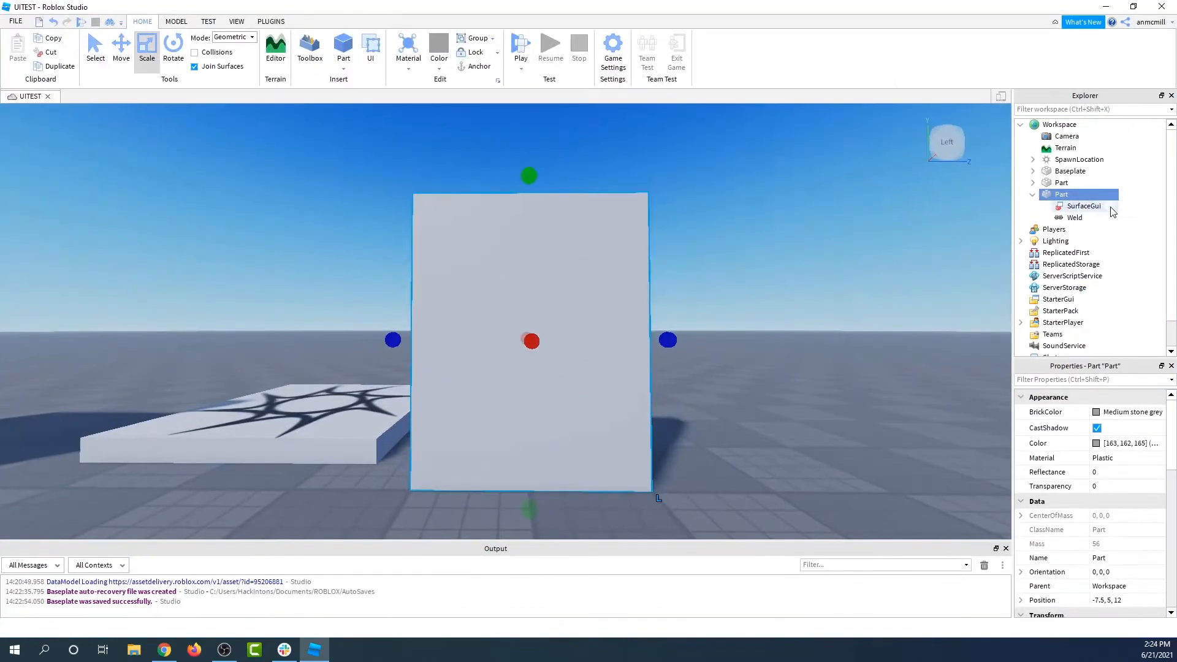
left_click(1111, 206)
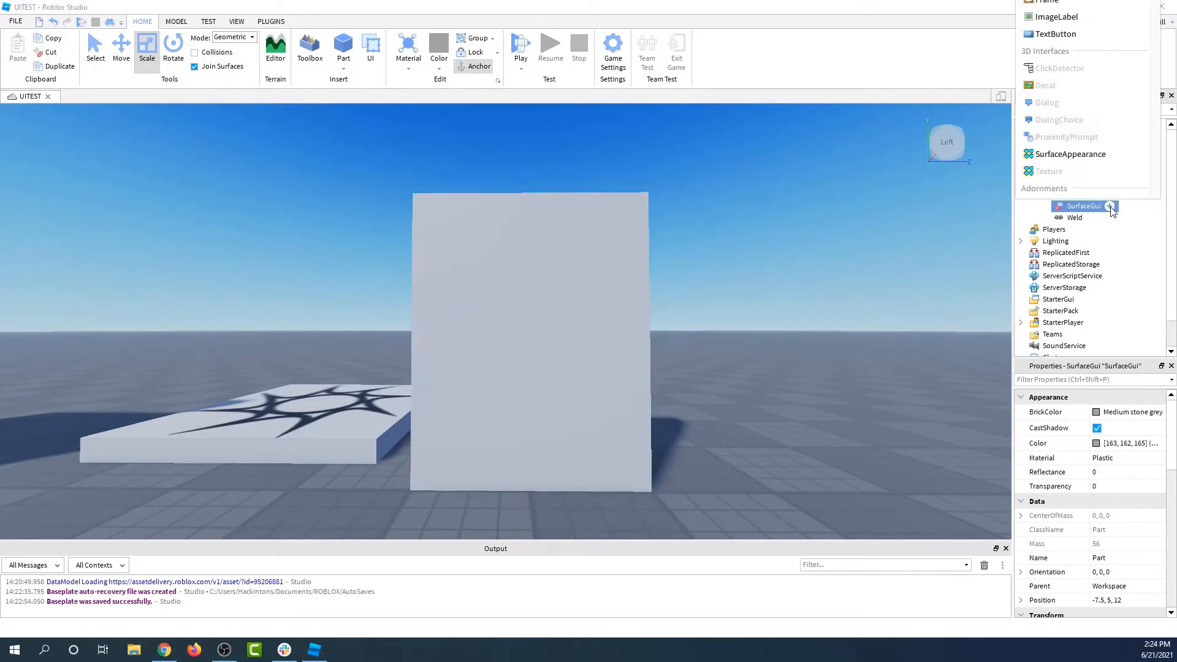
left_click(1000, 353)
type("st")
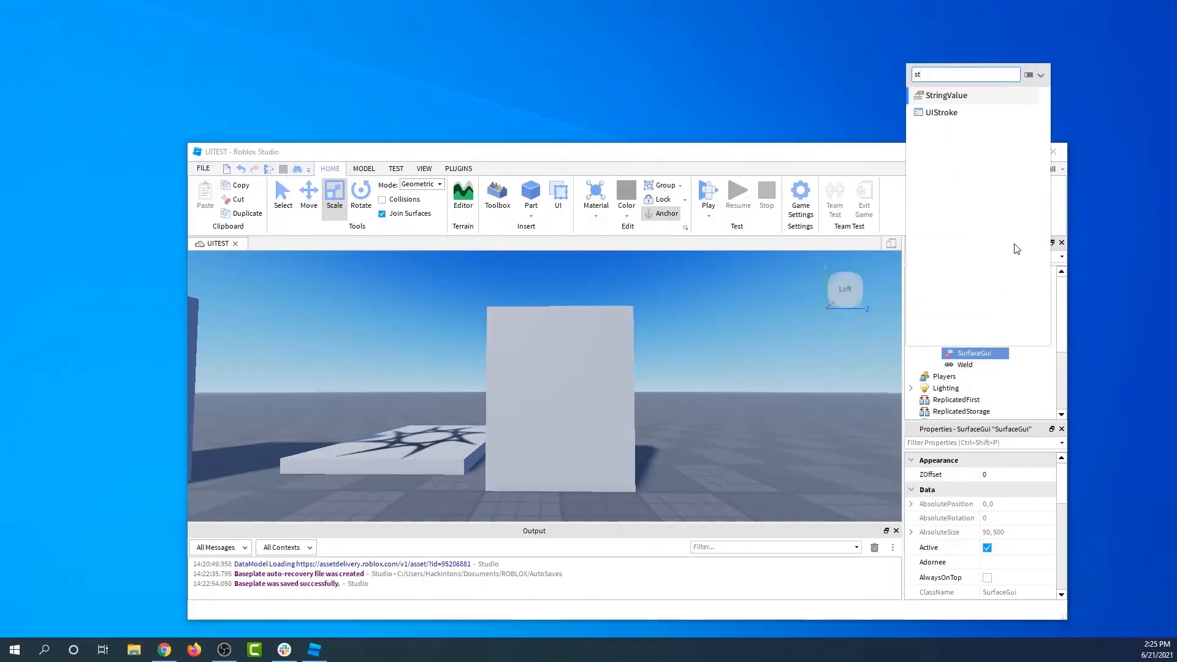
key("BackSpace")
key("BackSpace")
type("te")
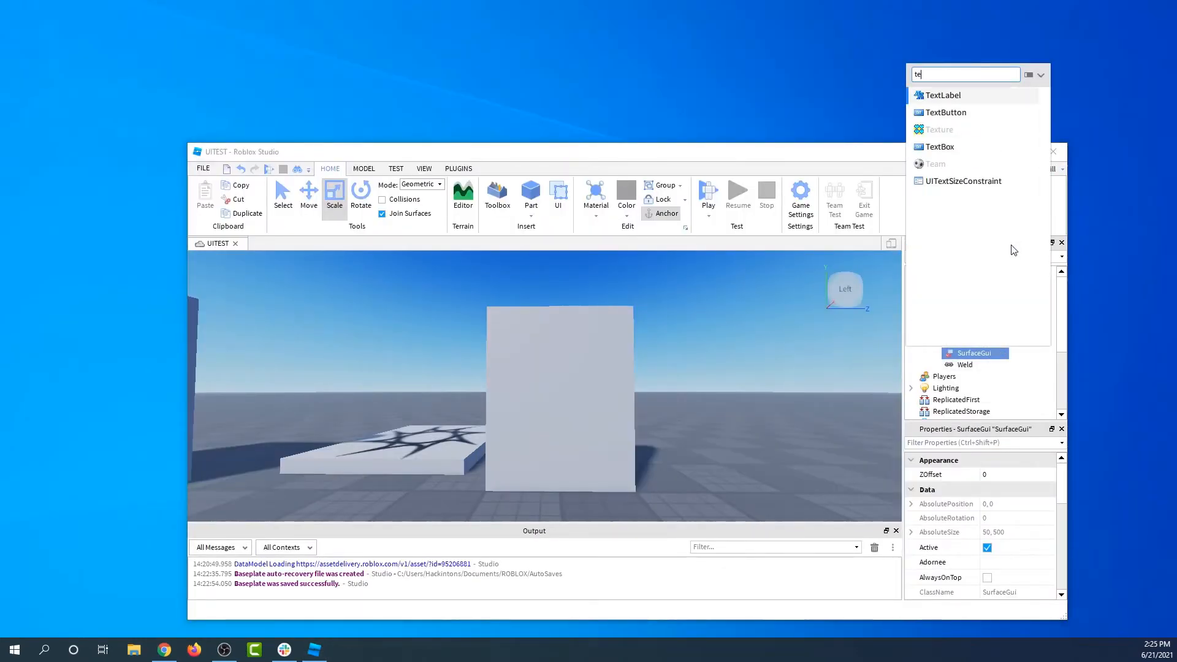
left_click(953, 96)
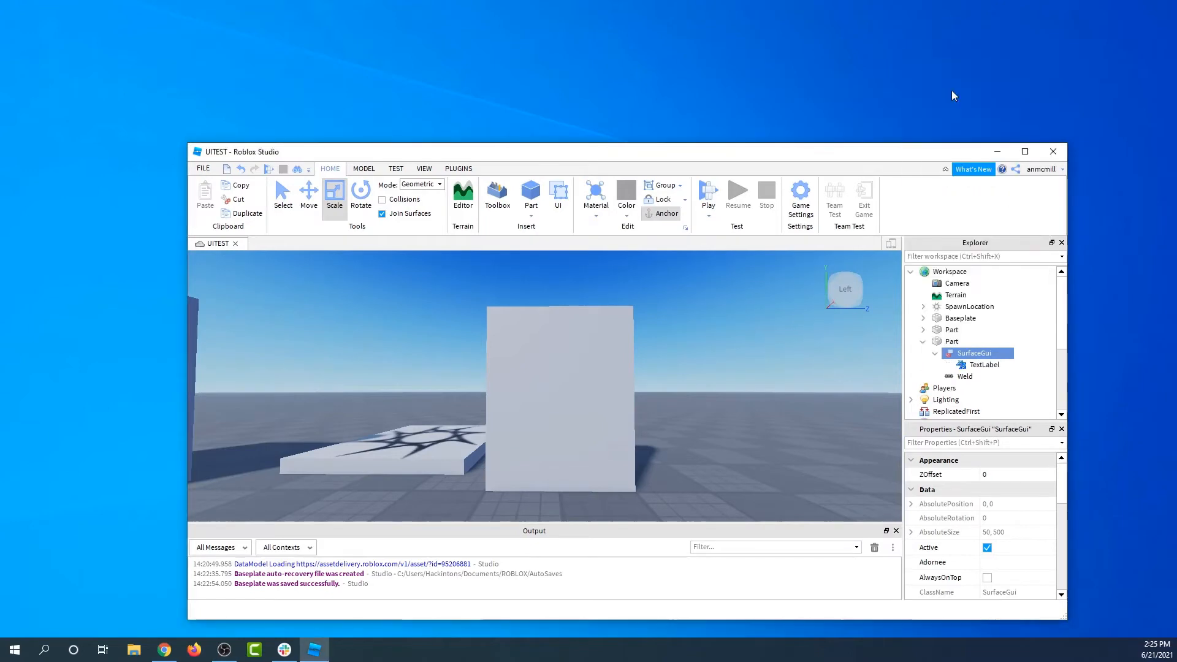
left_click(983, 364)
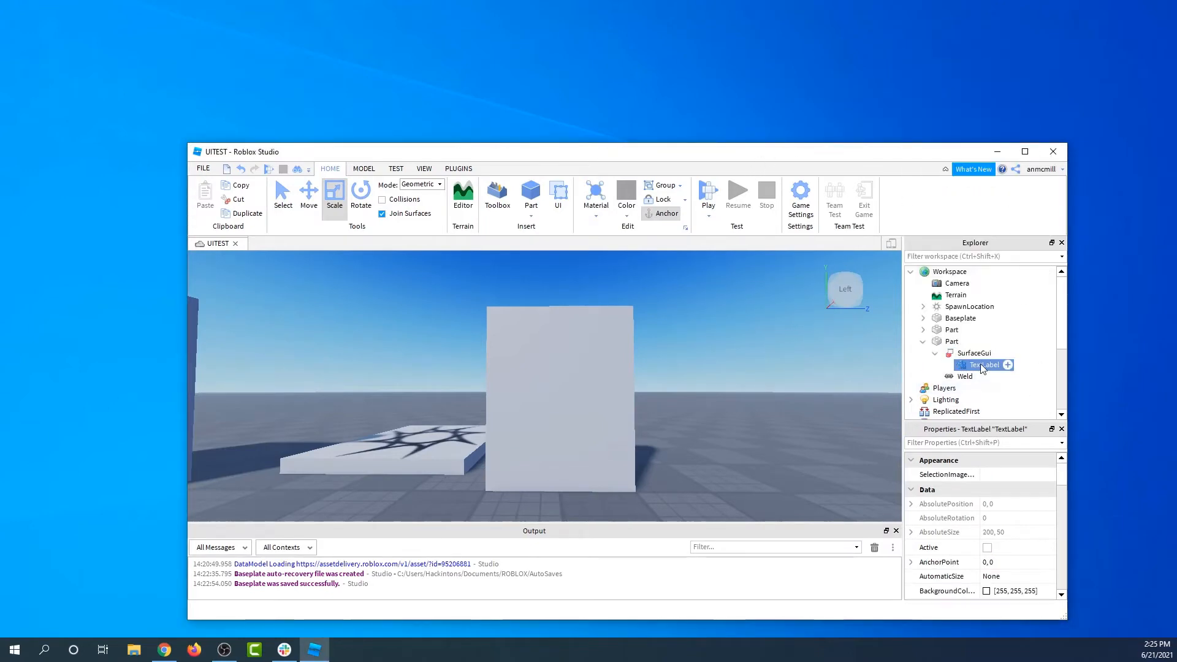
key("f")
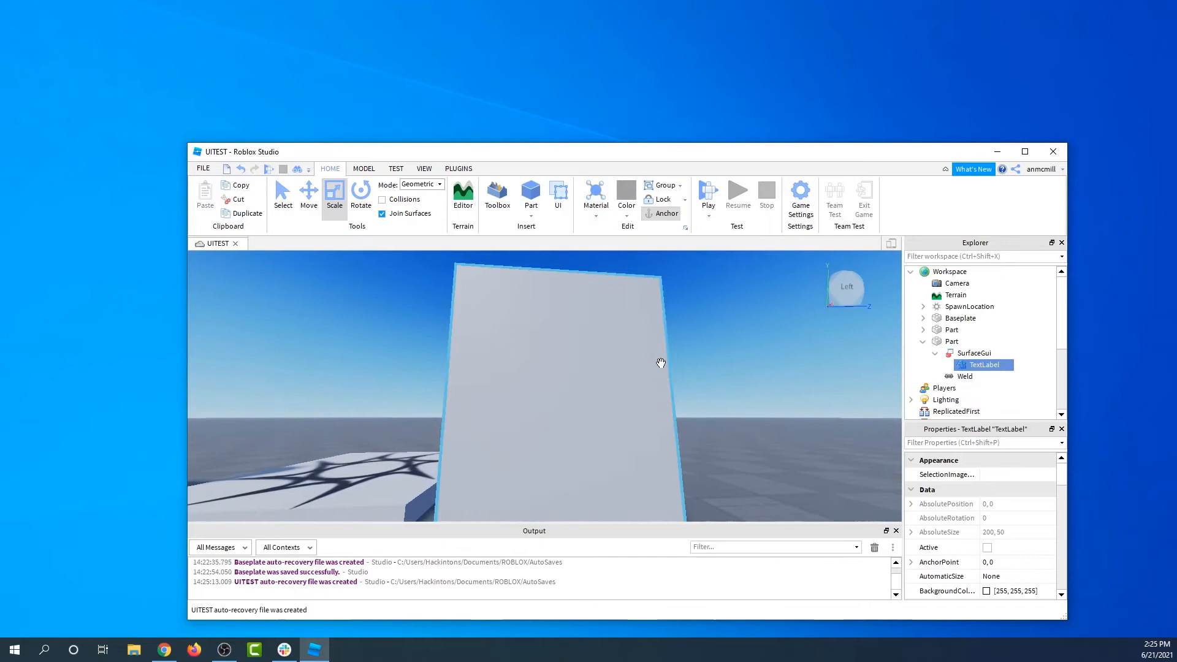
left_click(625, 376)
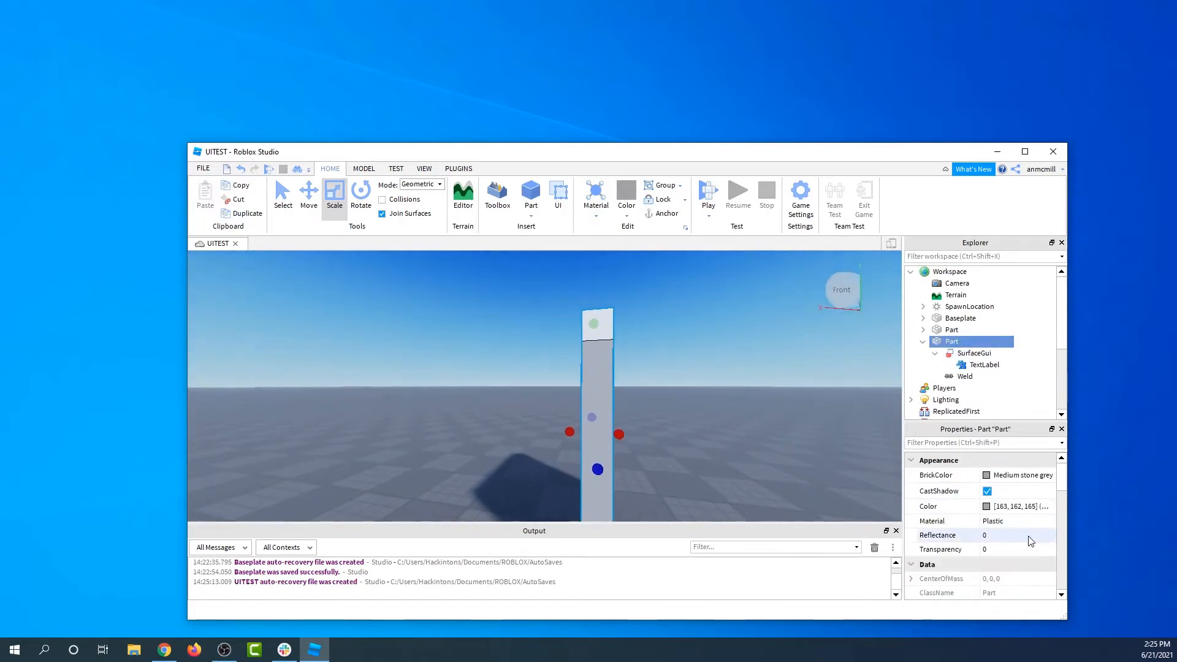
Step: Set the SurfaceGui Face property to Left and turn the camera toward that side
left_click(973, 353)
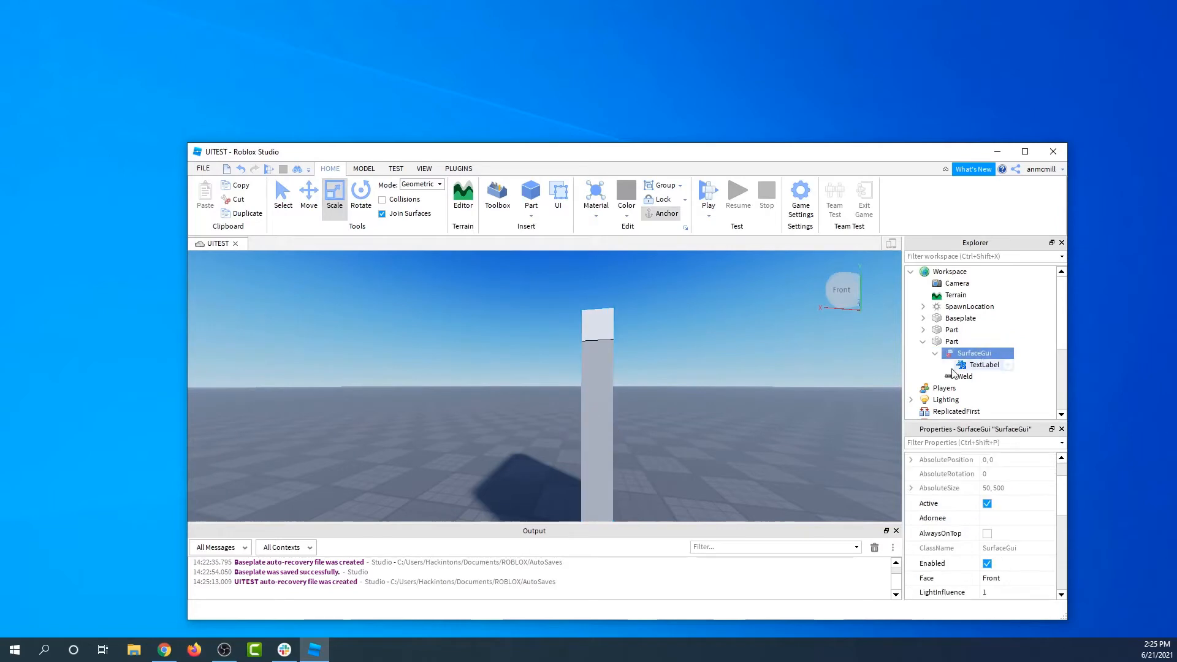
scroll(1025, 542, "down", 3)
scroll(1019, 532, "down", 2)
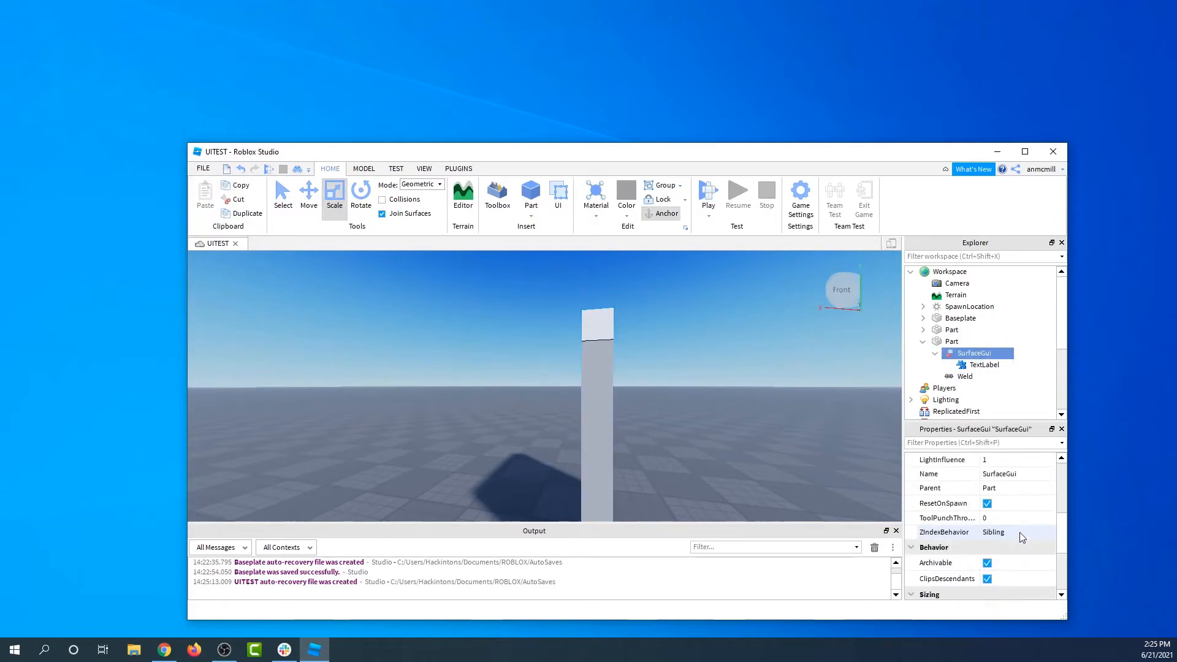
key("super+Up")
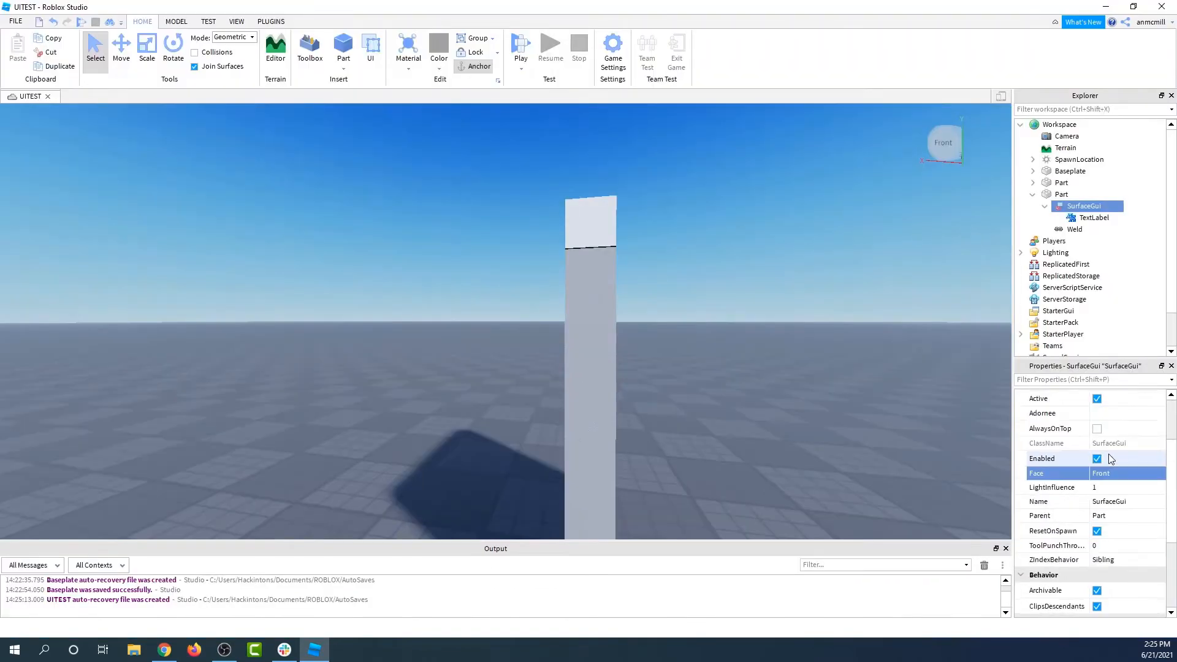
scroll(1099, 456, "up", 3)
left_click(1103, 557)
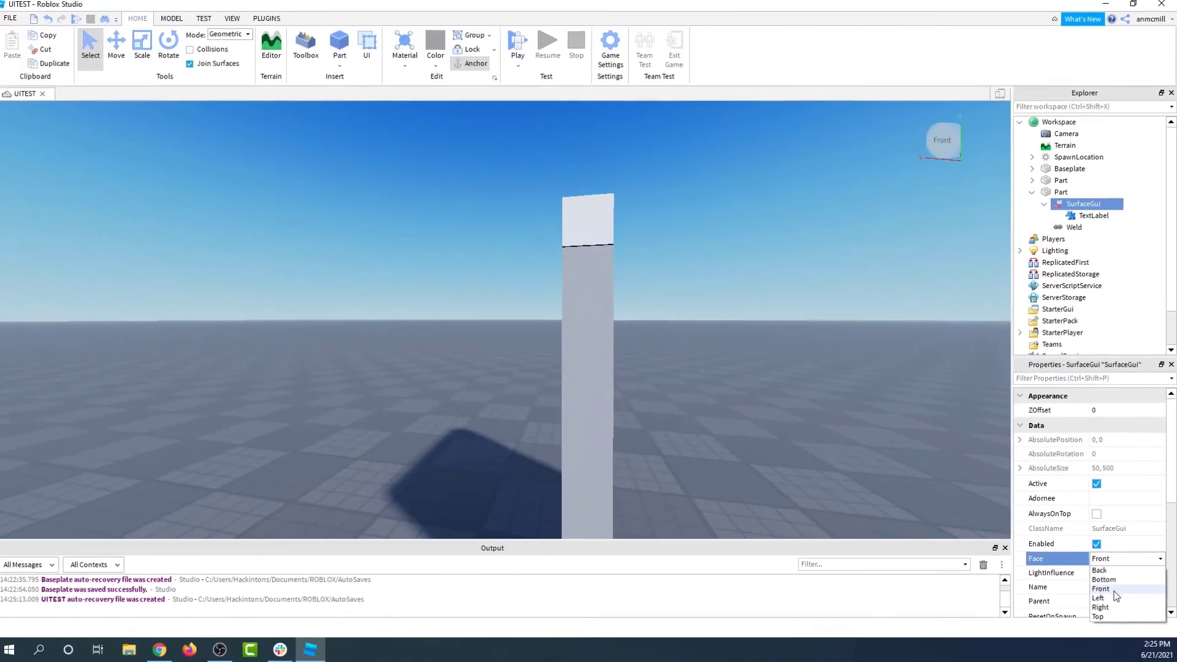
left_click(1116, 603)
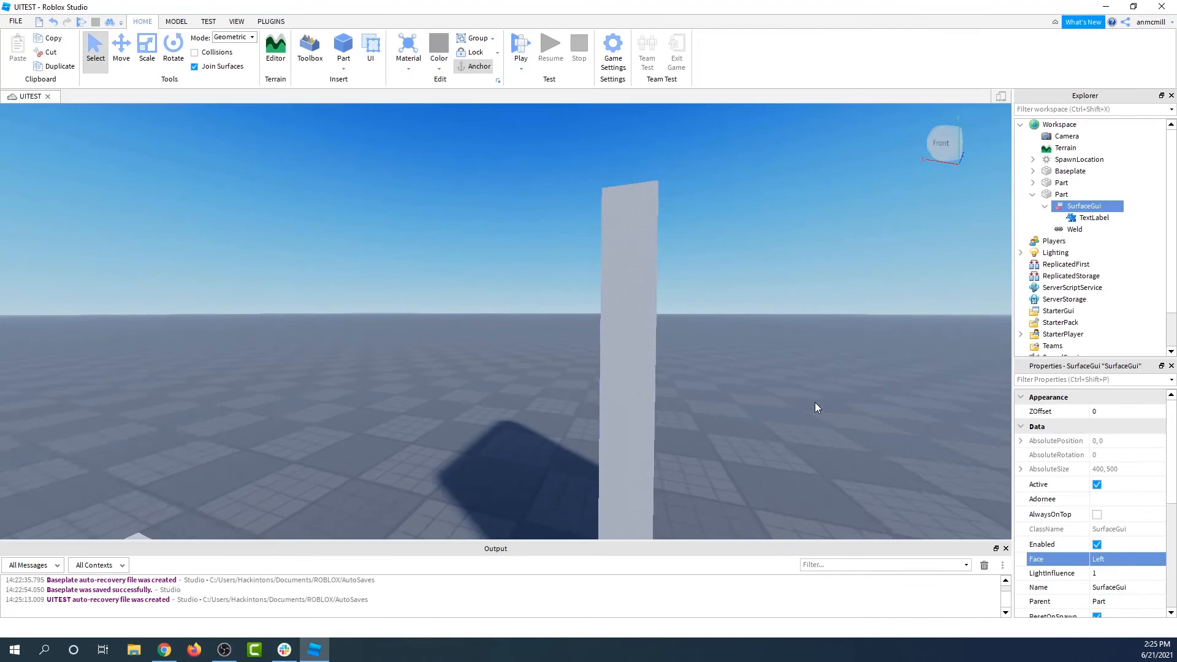
right_click_drag(814, 402, 814, 407)
key("w")
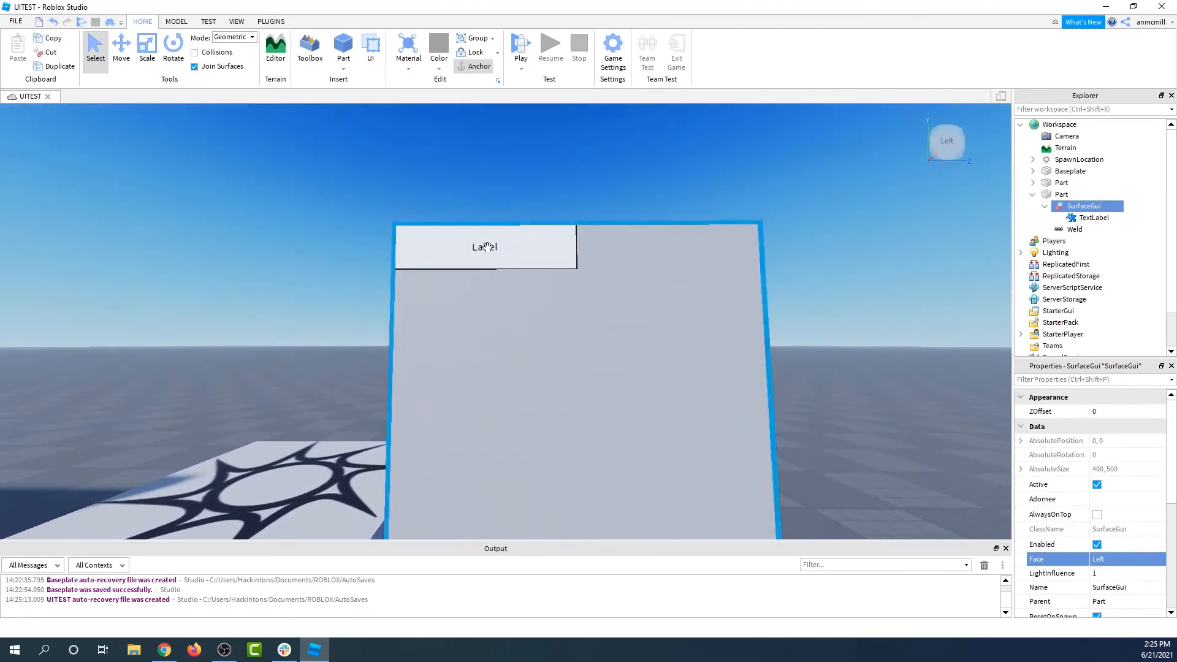
scroll(602, 285, "down", 5)
scroll(604, 286, "up", 5)
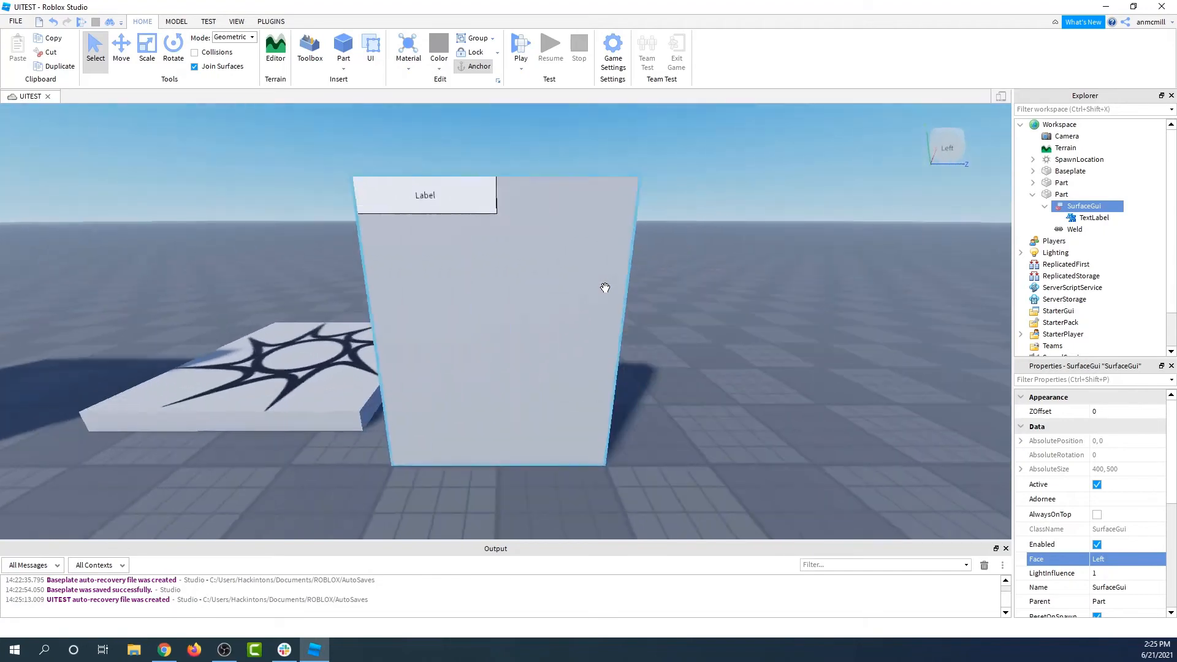
Step: Raise the TextLabel's TextSize to 53
left_click(552, 246)
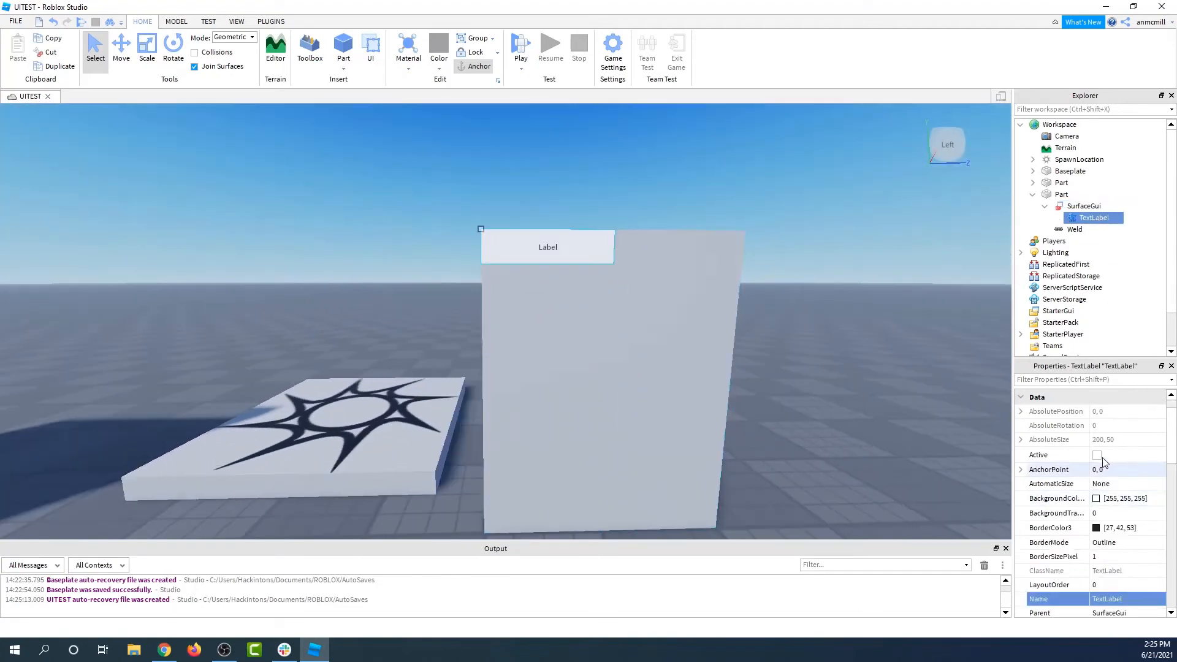
scroll(1097, 460, "down", 3)
scroll(1097, 465, "down", 1)
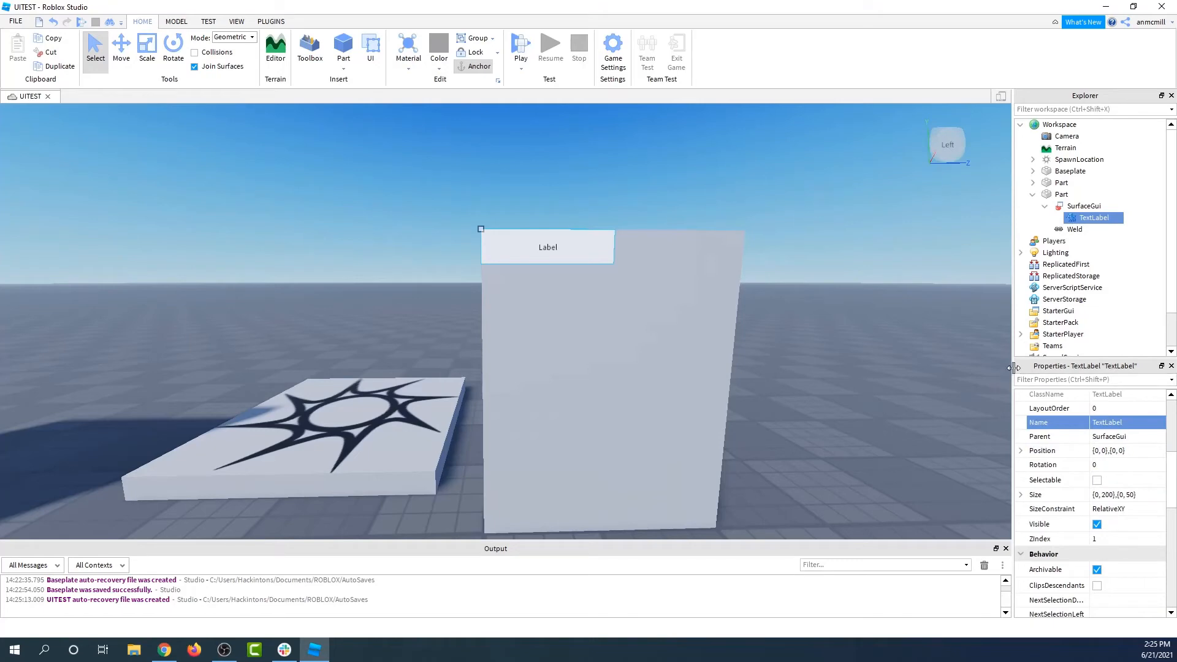
left_click_drag(1013, 382, 817, 381)
scroll(1002, 476, "down", 2)
scroll(1002, 475, "down", 2)
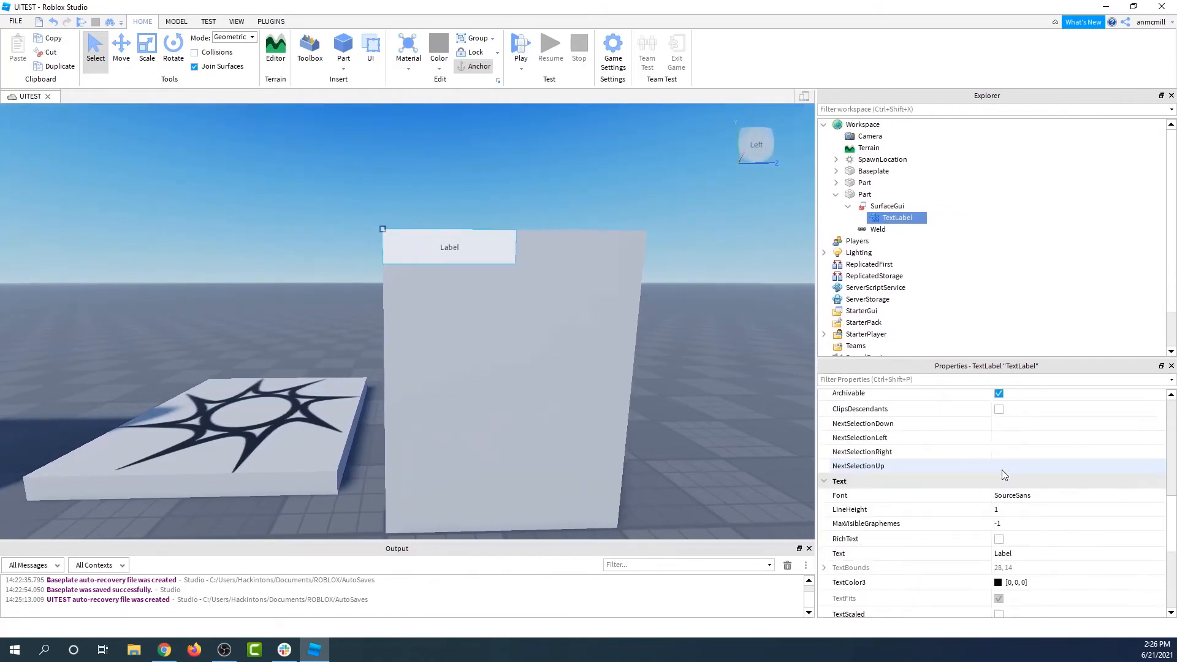
scroll(998, 487, "down", 1)
scroll(1009, 547, "down", 1)
left_click(1012, 542)
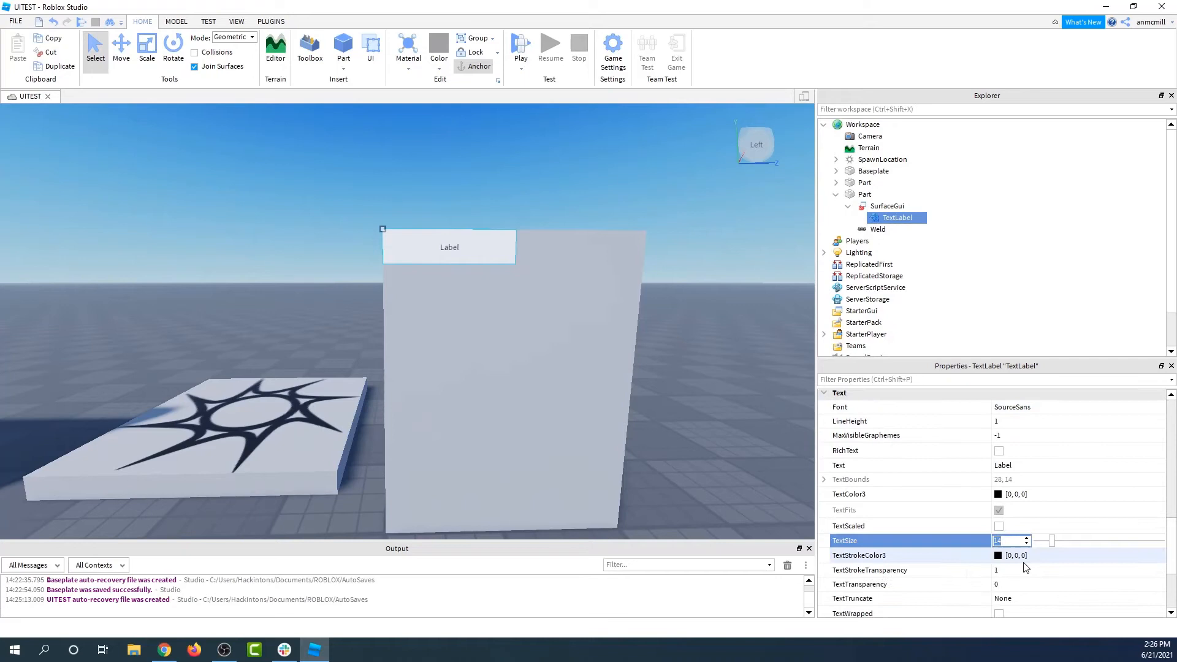
left_click_drag(1053, 541, 1104, 553)
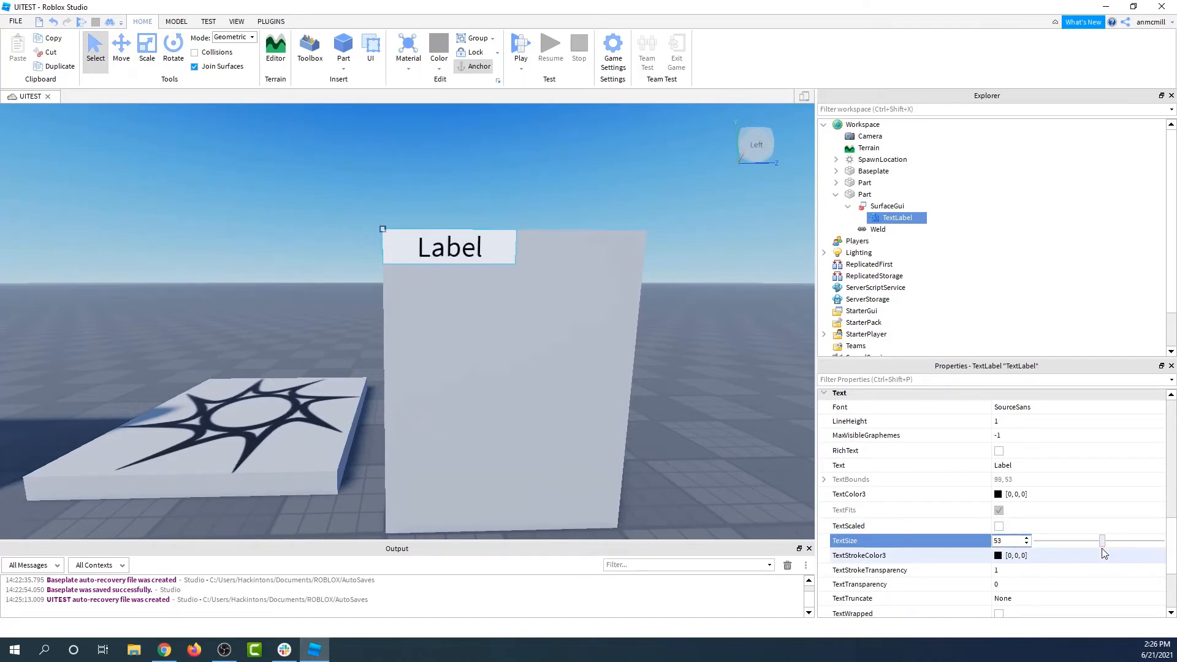
Step: Make the label text bright red and set its font to PermanentMarker
left_click(997, 494)
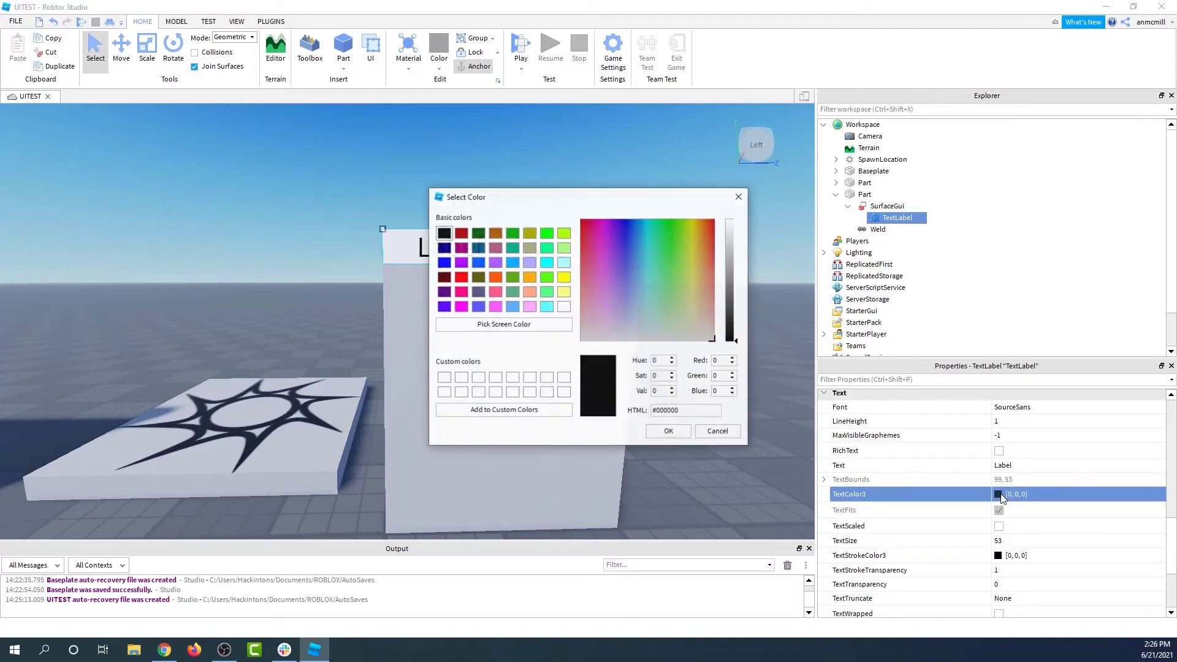
left_click(712, 223)
left_click(729, 222)
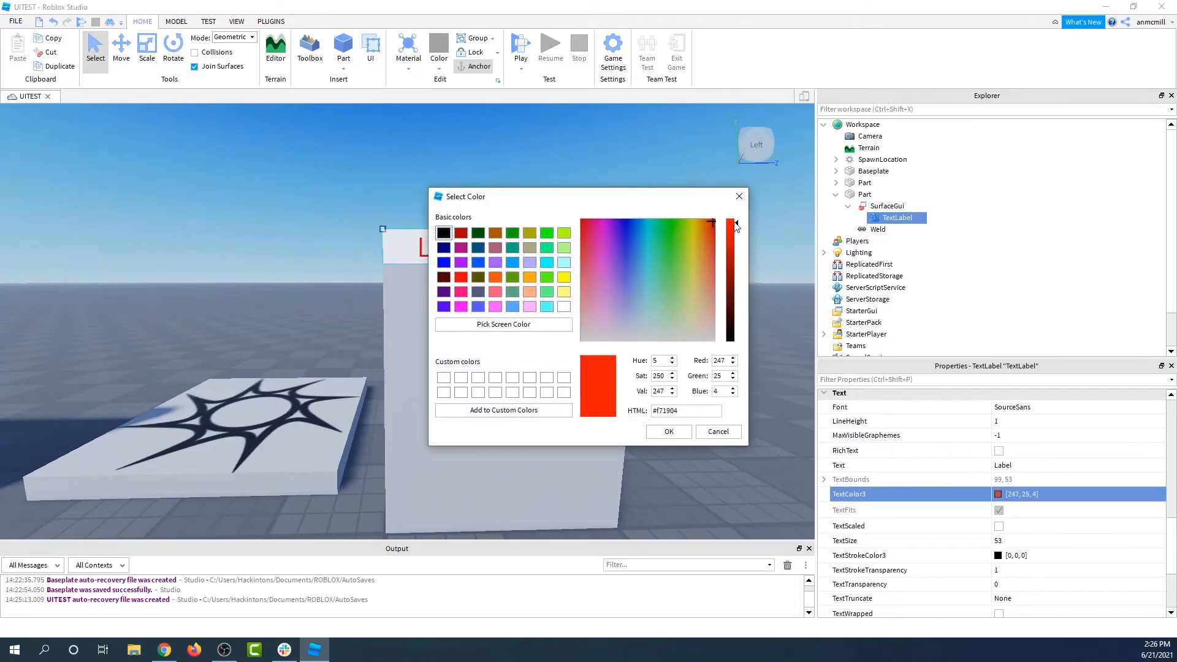
left_click(692, 432)
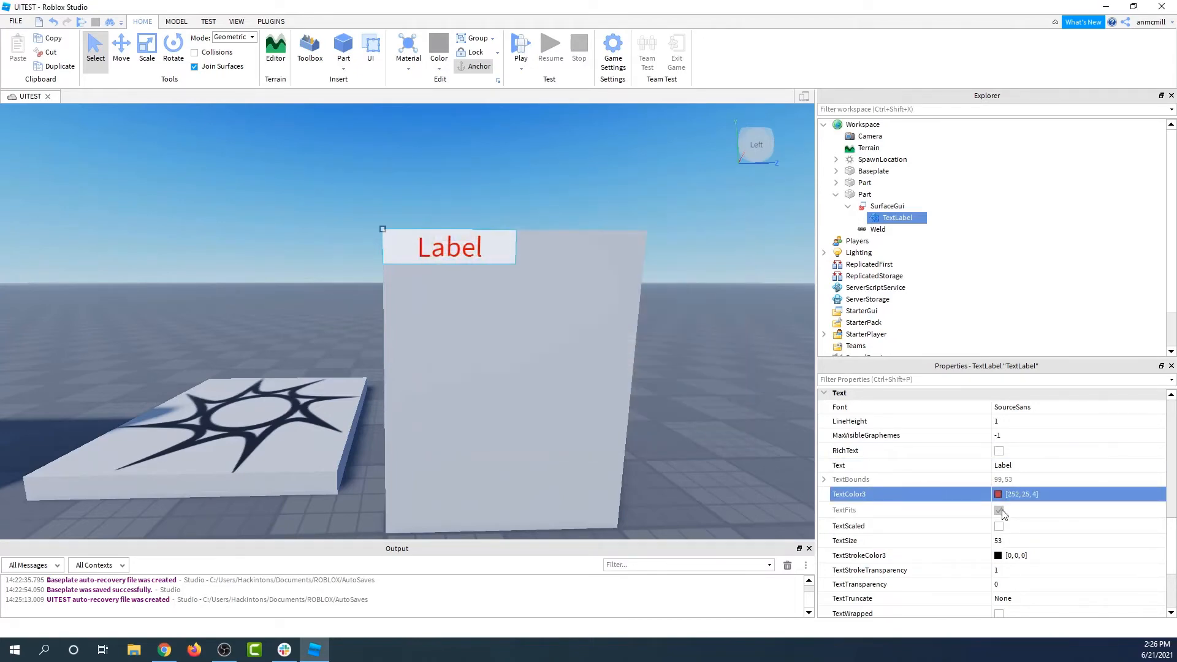
scroll(1003, 514, "up", 2)
scroll(1030, 496, "down", 1)
left_click(1030, 496)
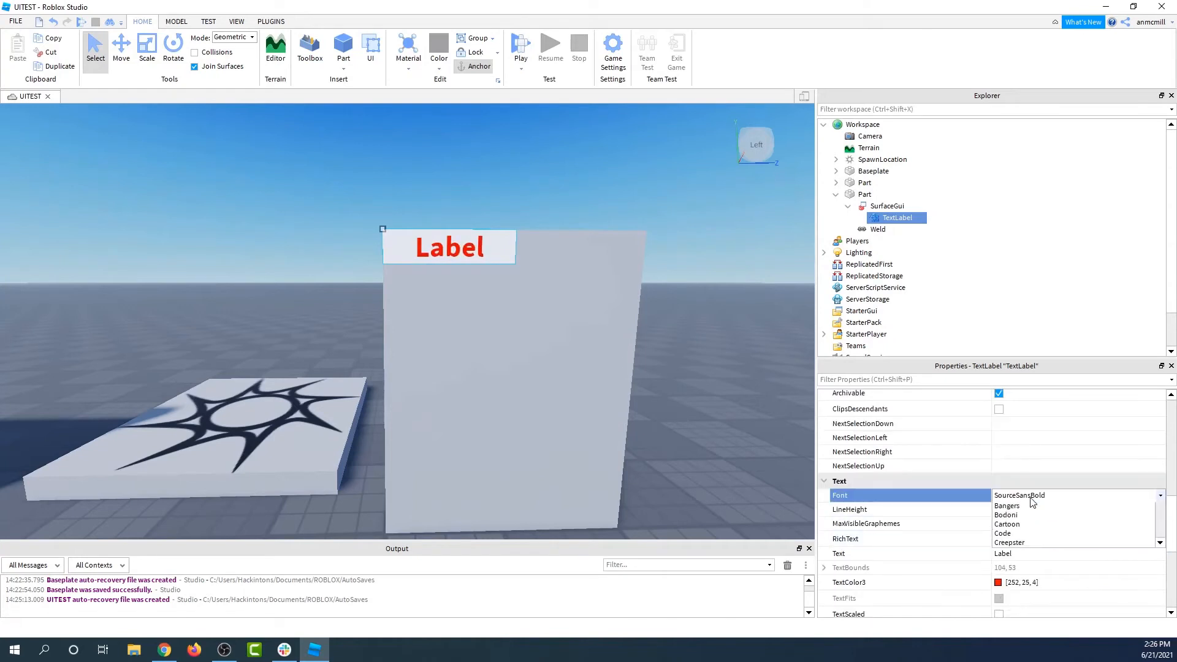
left_click(1039, 527)
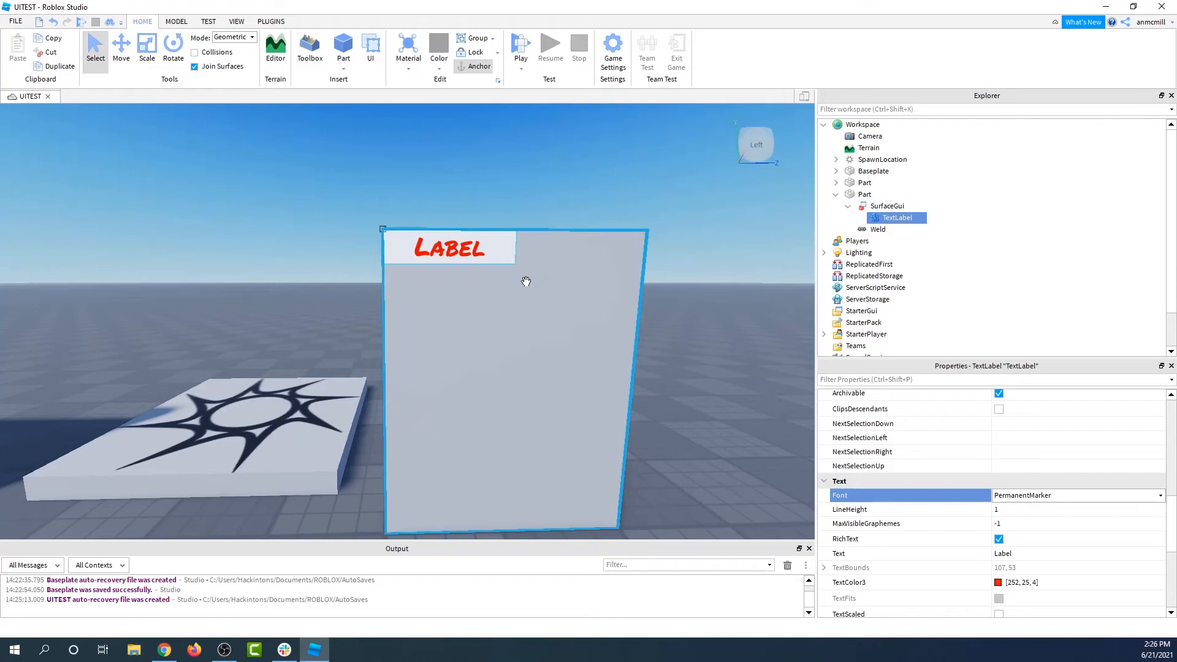
Step: Switch the SurfaceGui to fixed sizing with CanvasSize 600 by 800
left_click(884, 208)
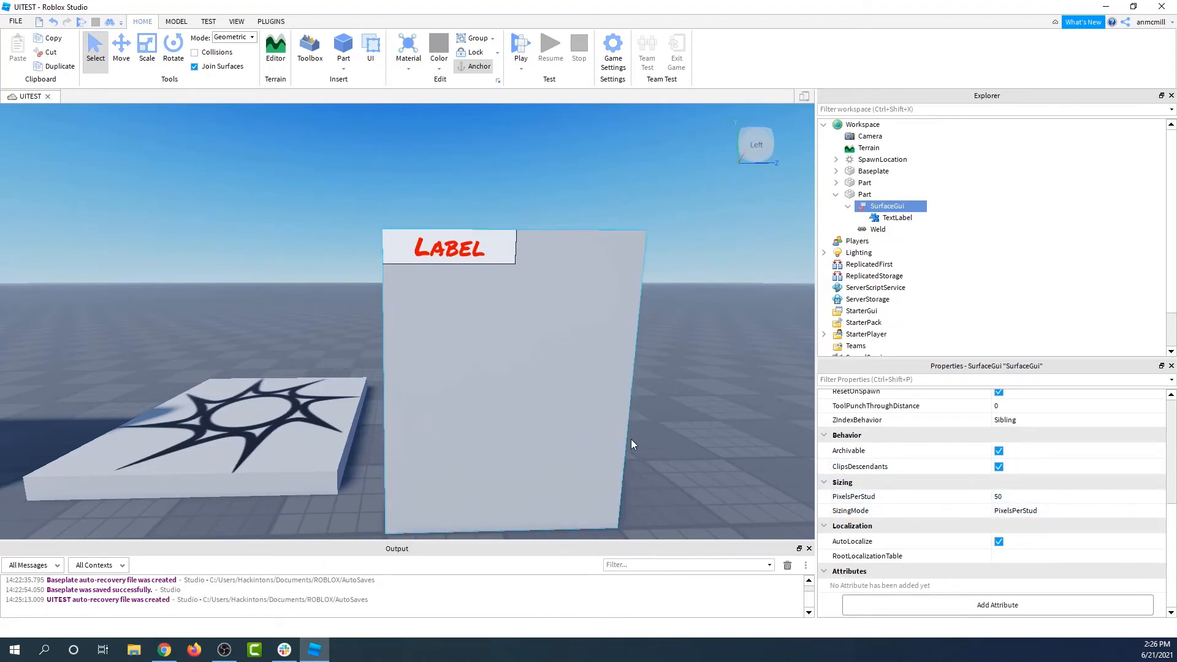
left_click(1018, 513)
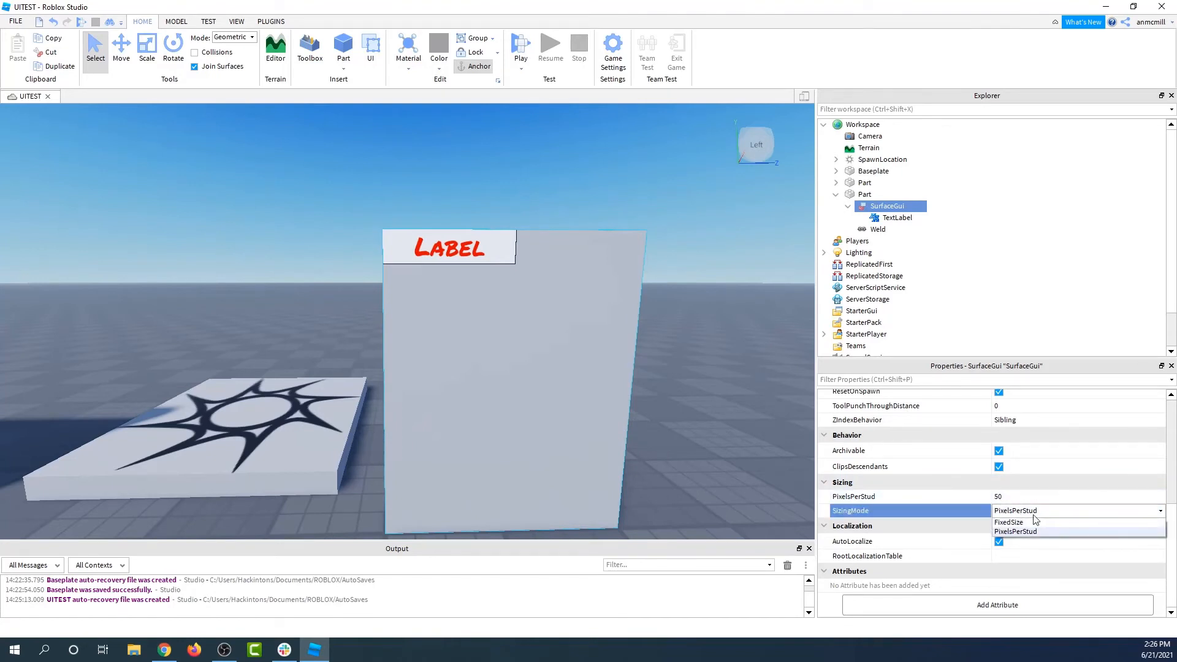
left_click(1040, 524)
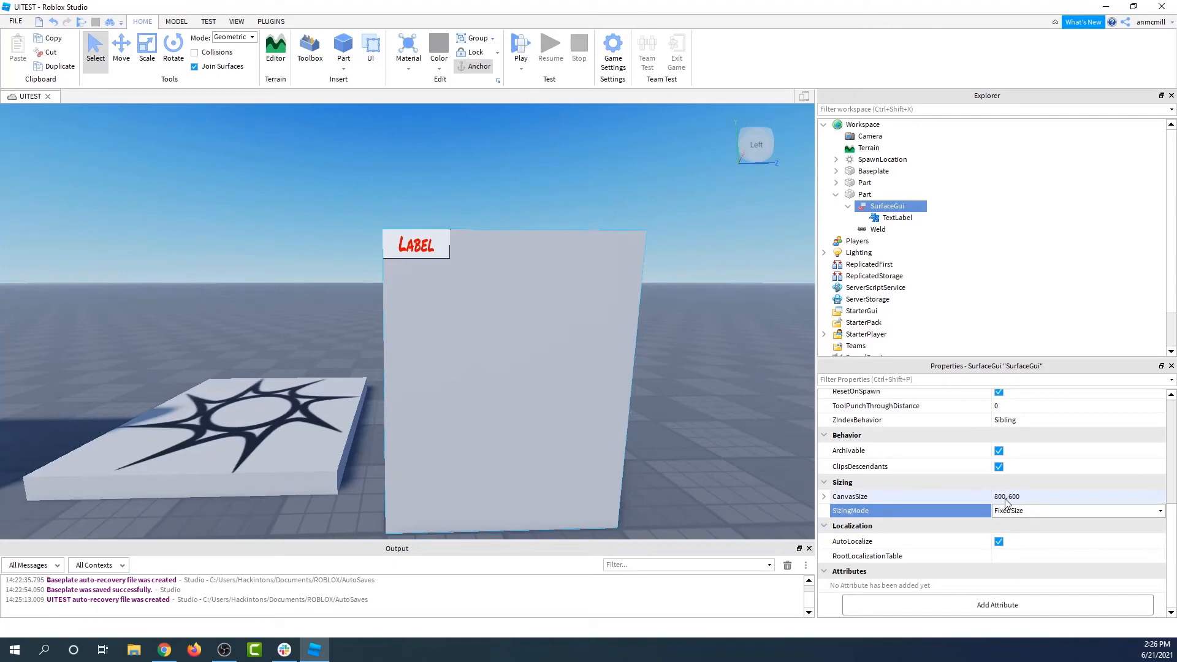
left_click(1020, 502)
left_click(1023, 511)
type("600")
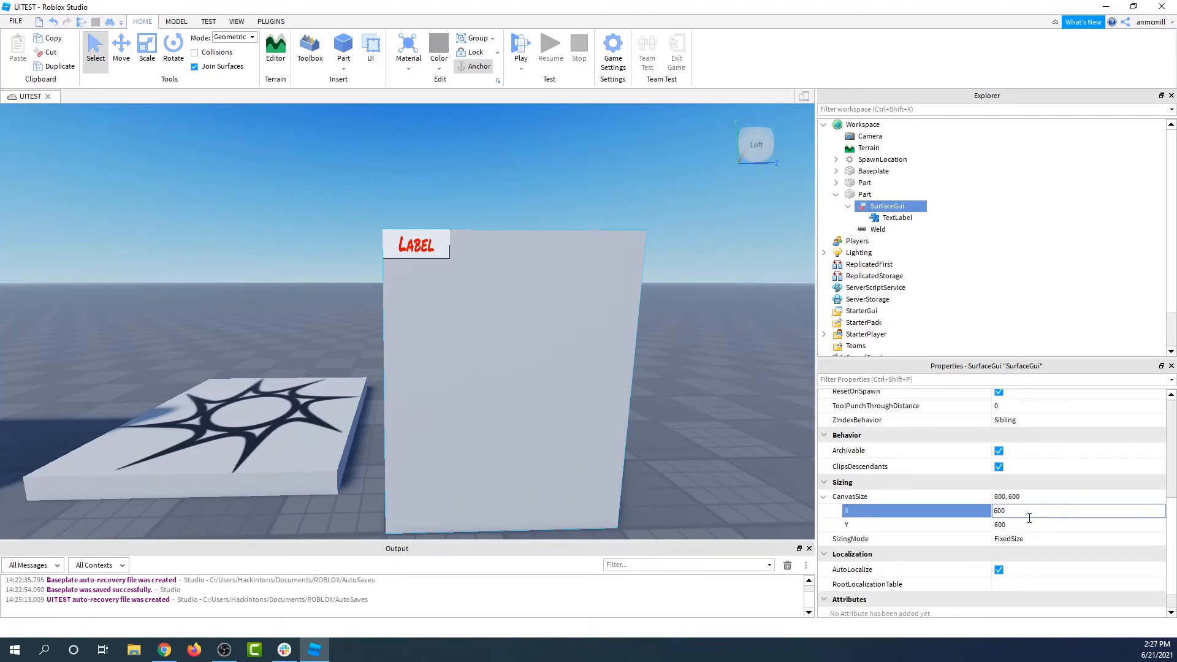
left_click(1031, 524)
type("800")
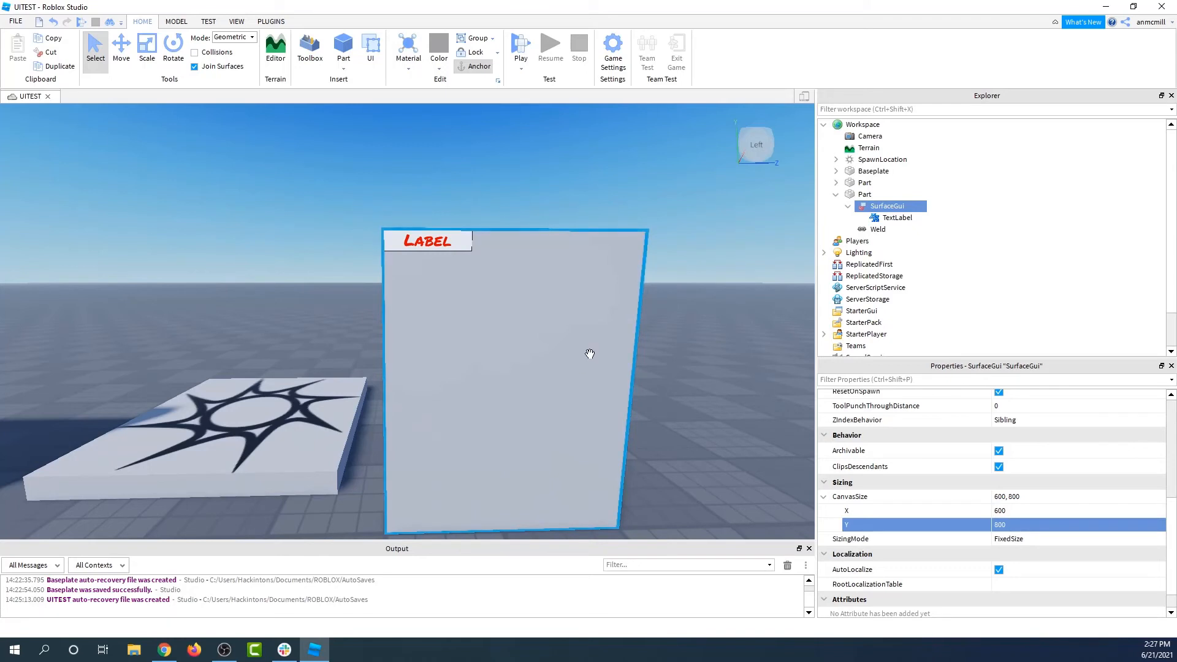
double_click(897, 506)
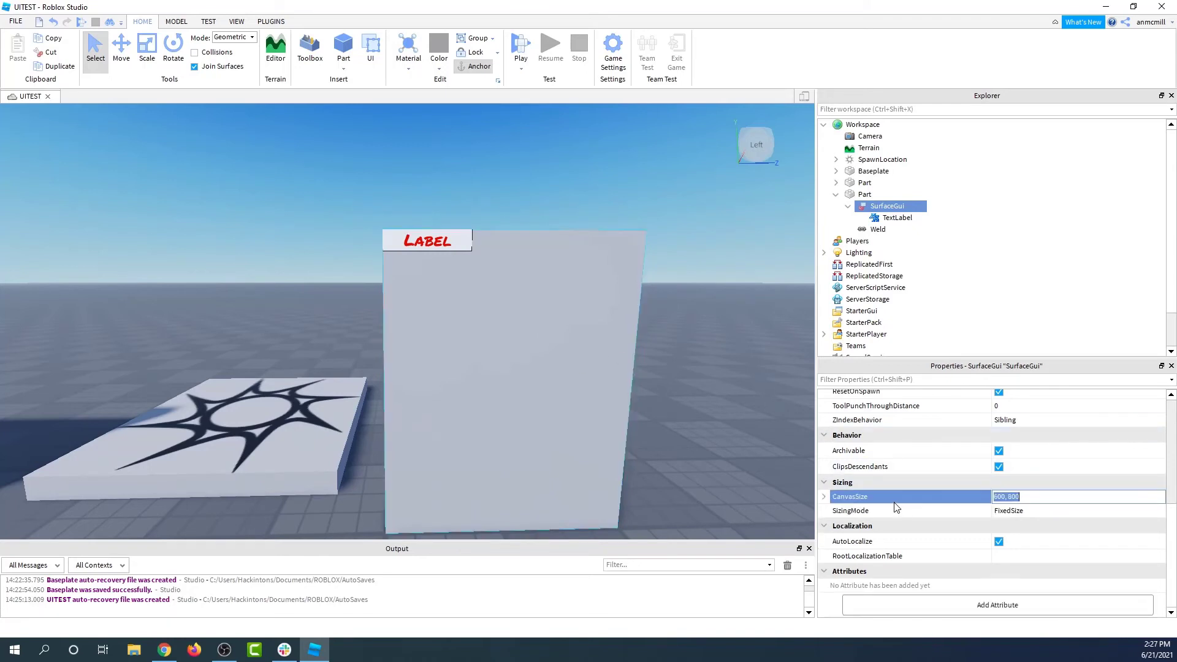
left_click(827, 501)
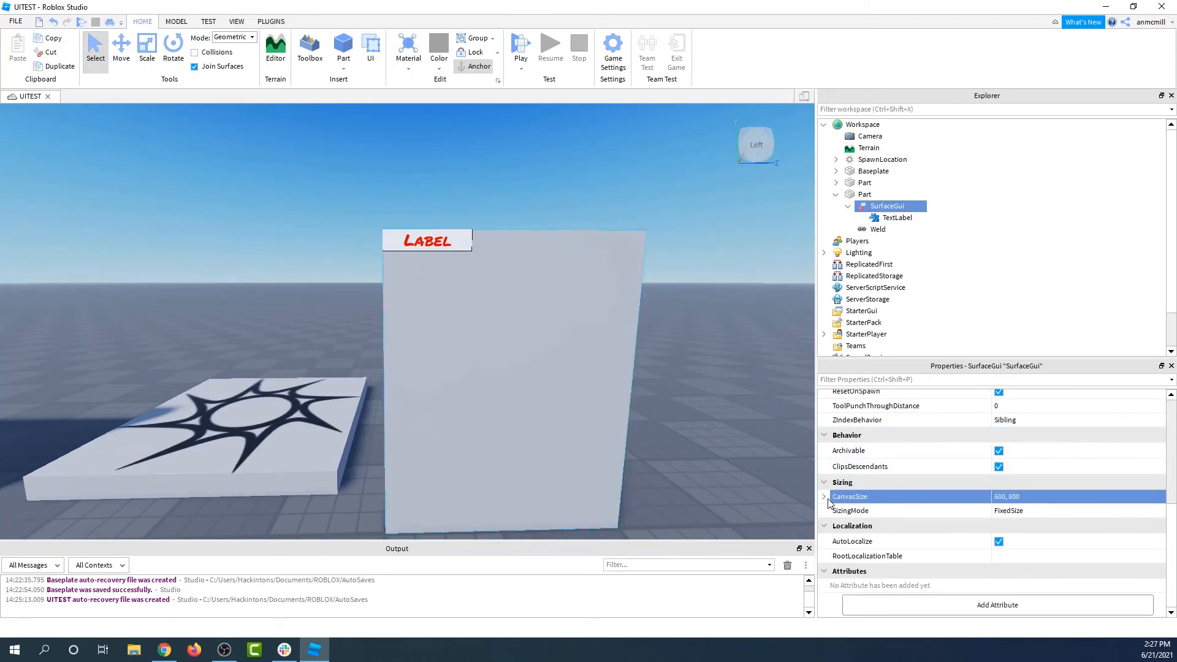
Step: Select the TextLabel and give its Position X an offset of 300
left_click(896, 218)
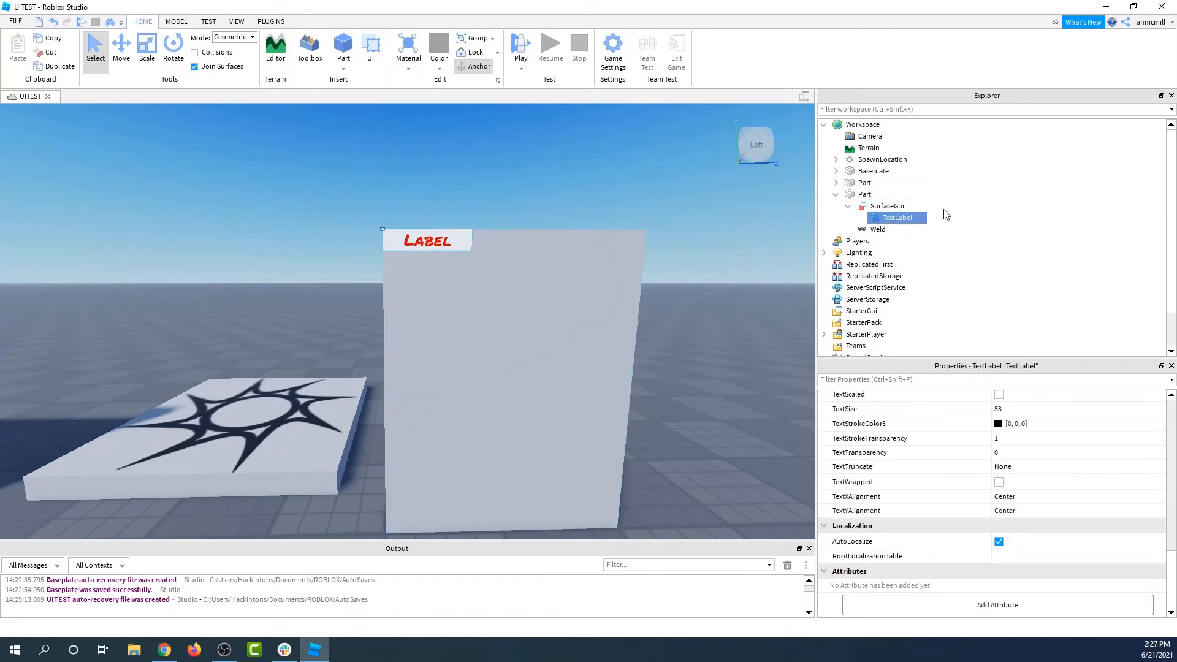
scroll(1012, 508, "up", 2)
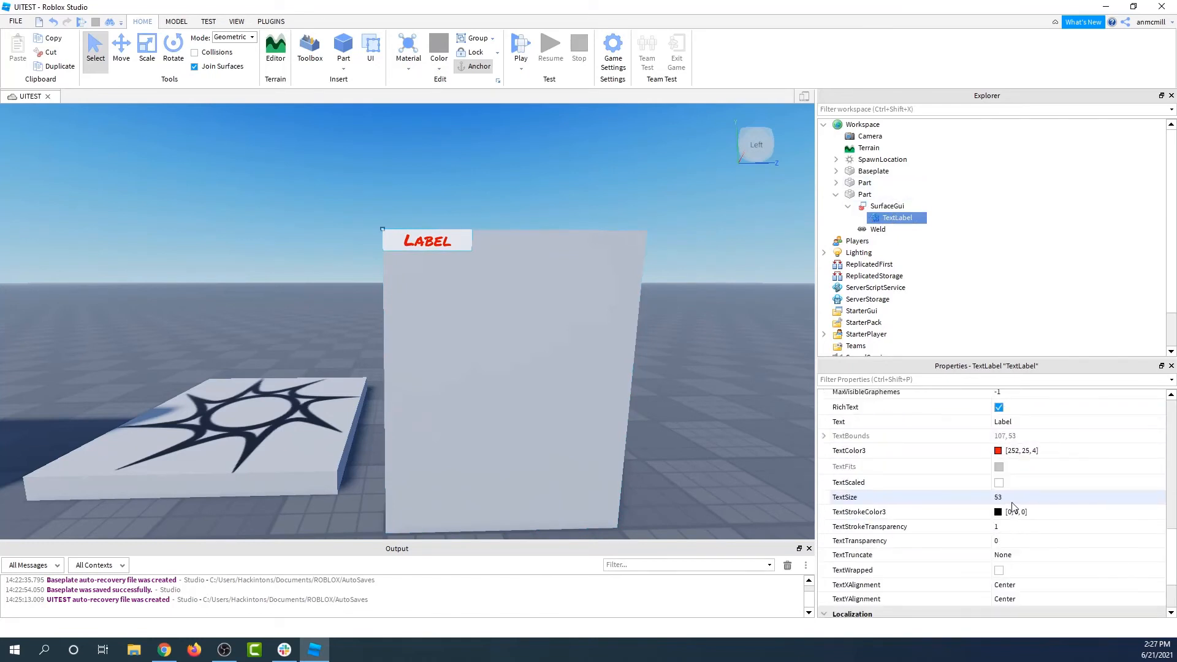
scroll(1012, 508, "up", 2)
scroll(1013, 508, "down", 1)
scroll(1012, 507, "up", 2)
scroll(1012, 506, "up", 2)
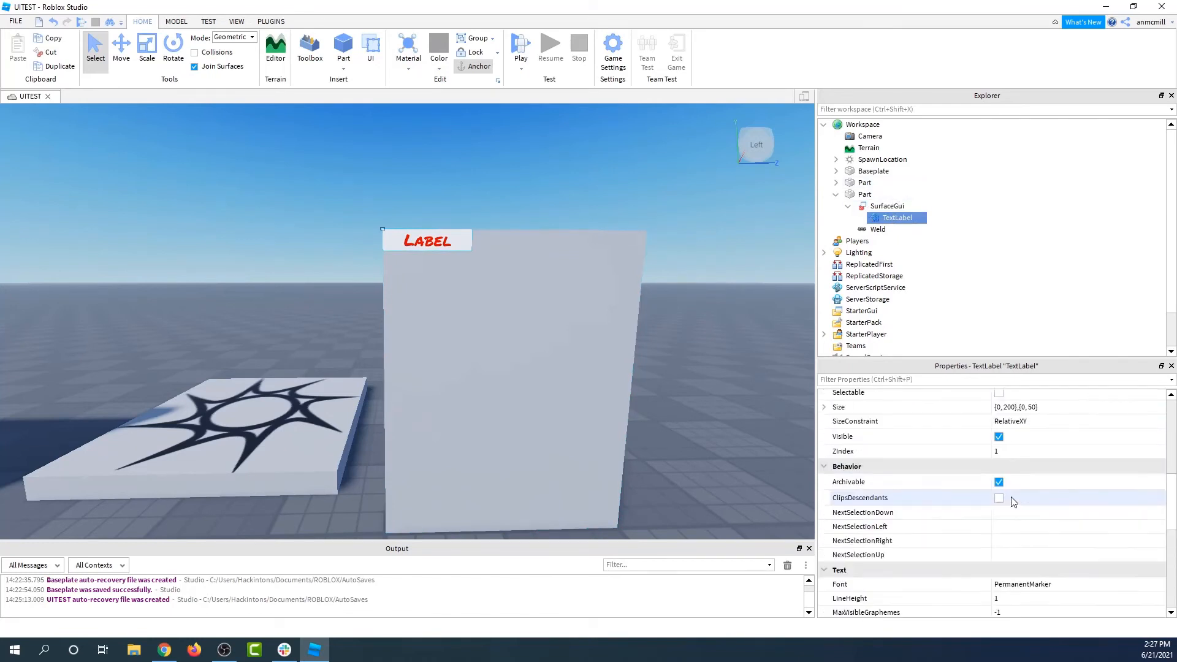
scroll(1012, 506, "up", 1)
scroll(1013, 510, "up", 1)
scroll(1012, 511, "up", 1)
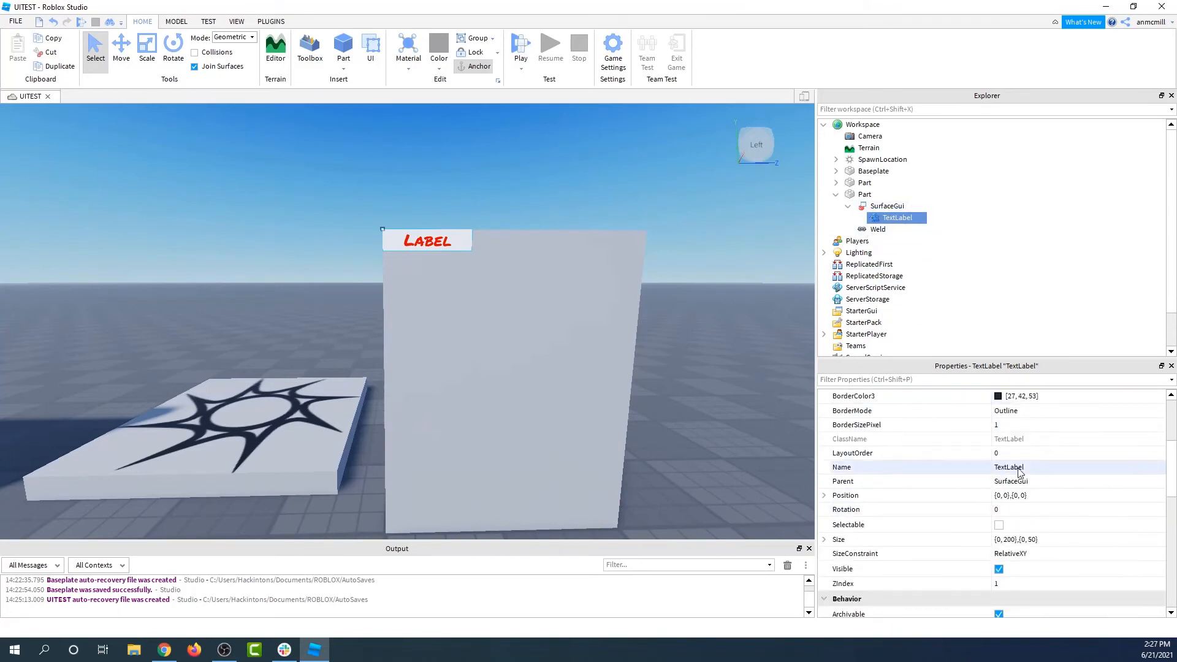
left_click(824, 498)
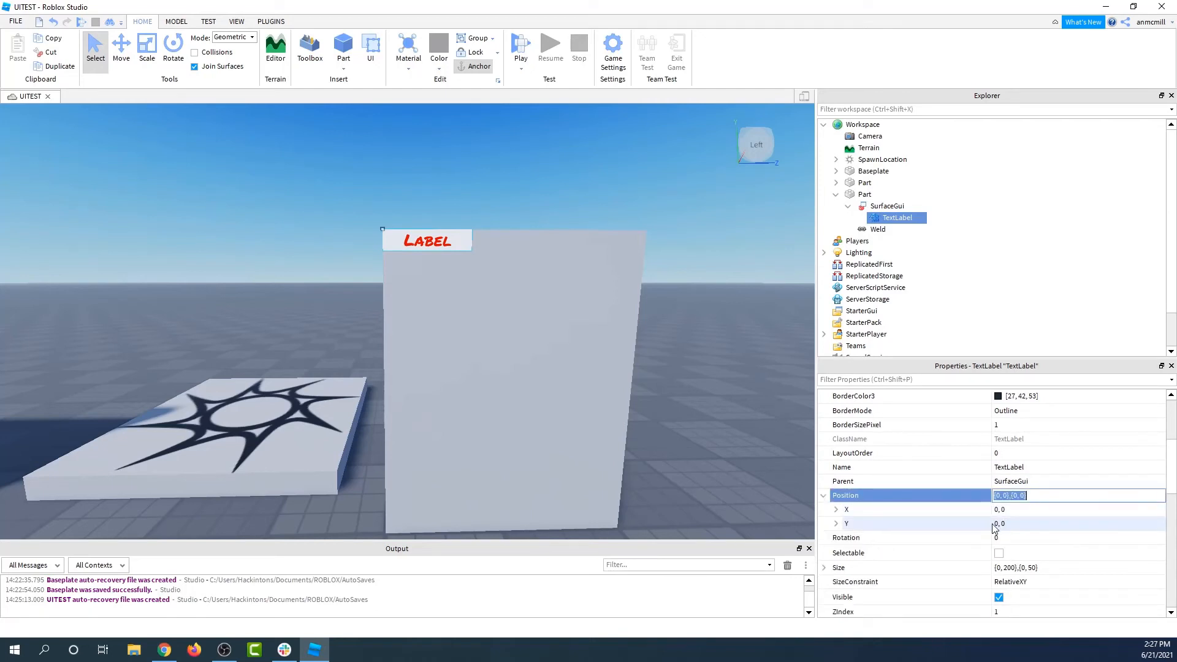
left_click(835, 509)
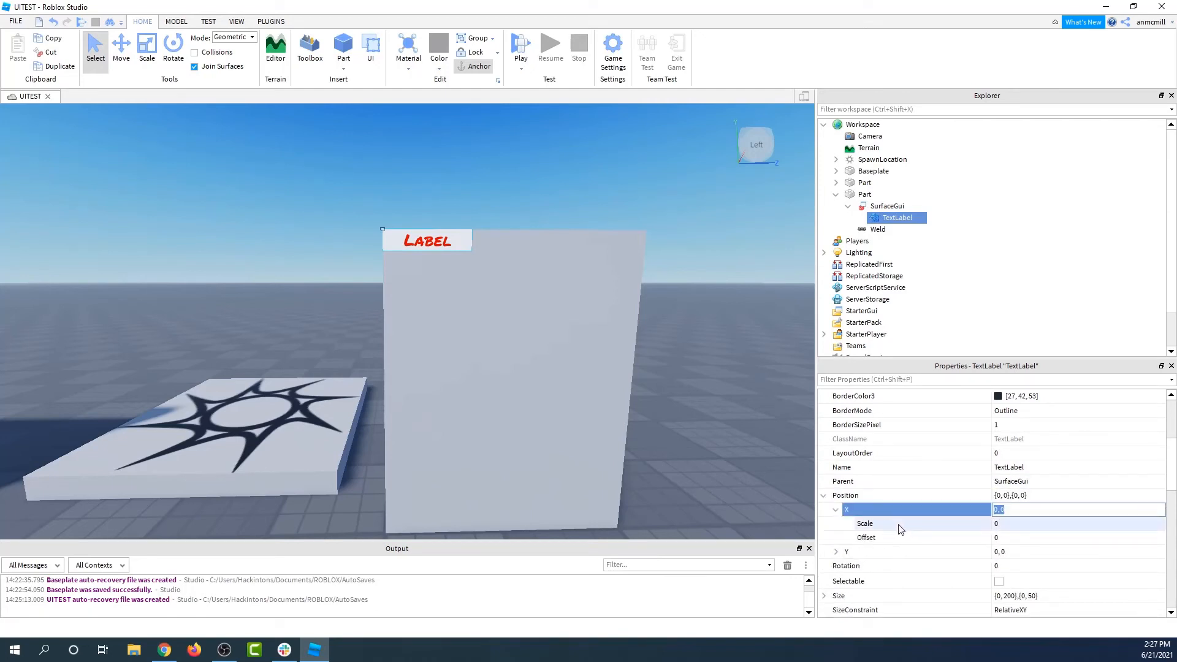
left_click(1005, 541)
type("3")
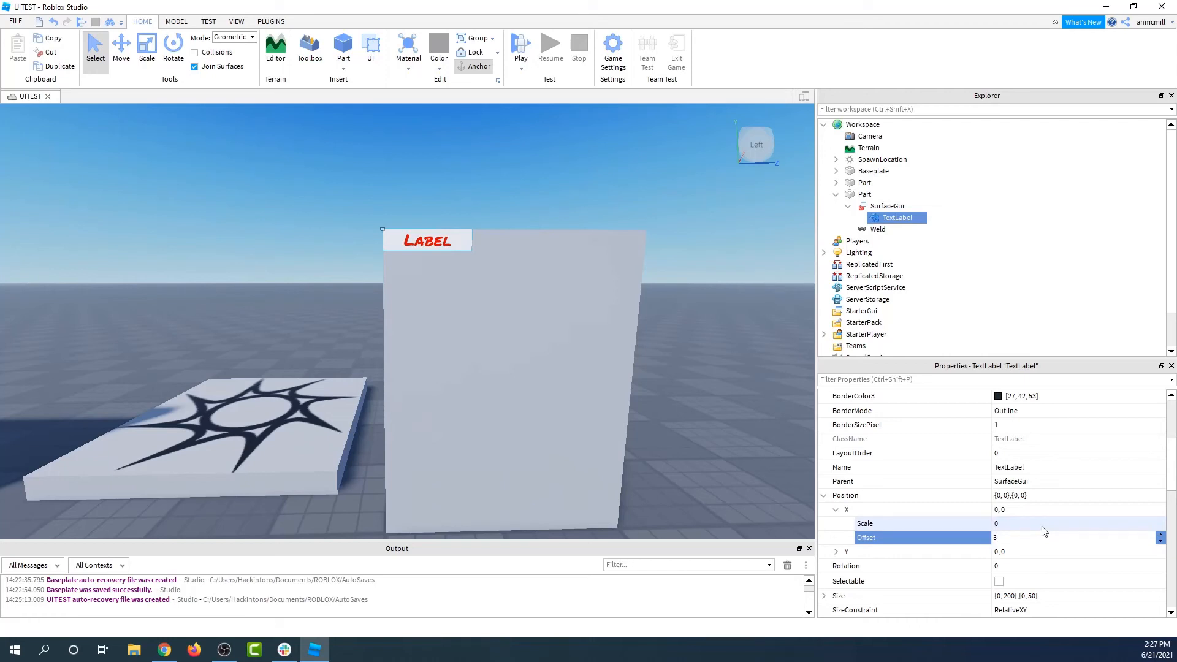
type("0")
key("Return")
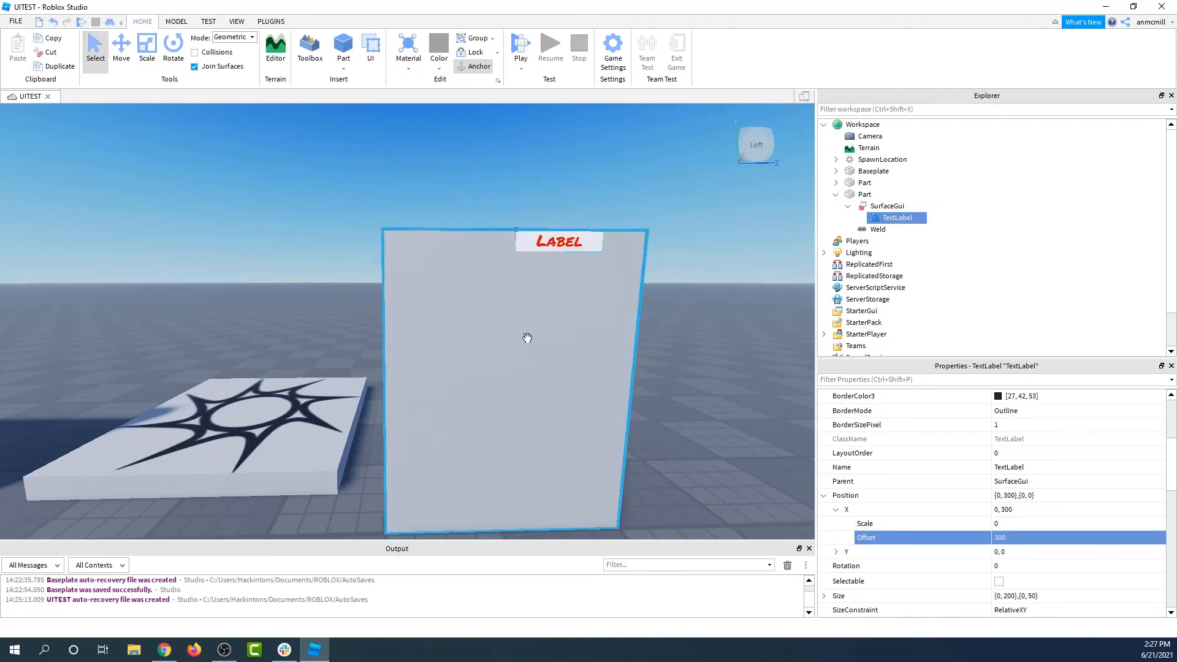
scroll(525, 338, "up", 2)
scroll(525, 337, "up", 2)
scroll(525, 338, "up", 2)
scroll(525, 338, "up", 4)
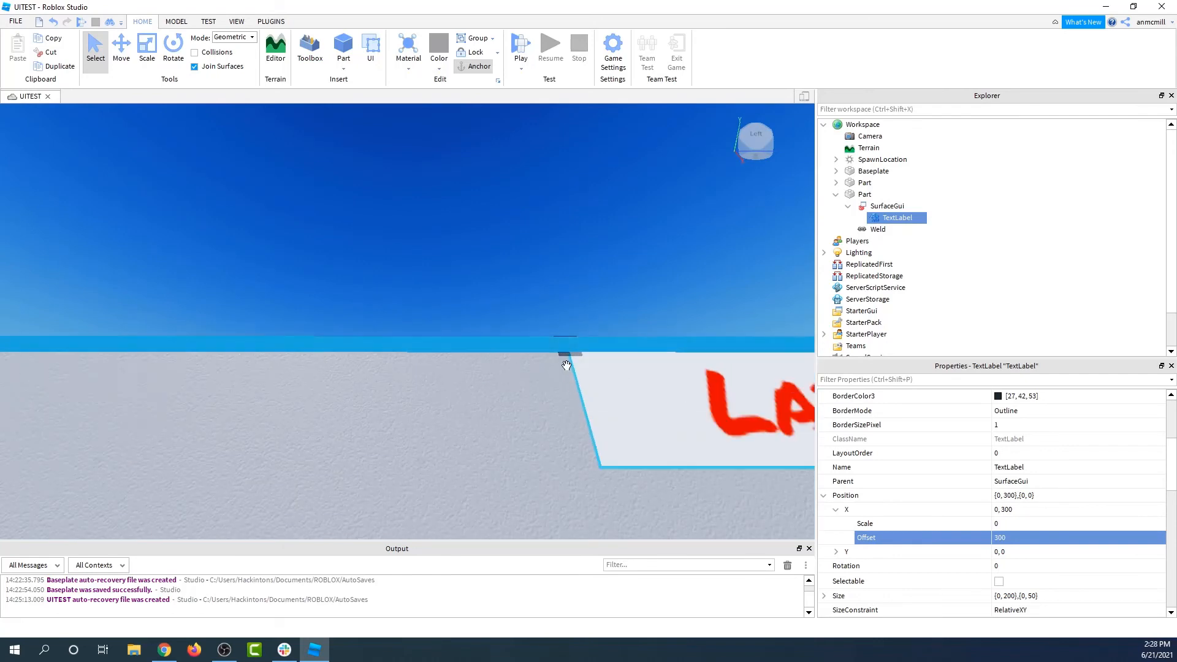
scroll(579, 423, "down", 2)
scroll(574, 404, "down", 2)
scroll(567, 370, "down", 4)
scroll(567, 368, "up", 1)
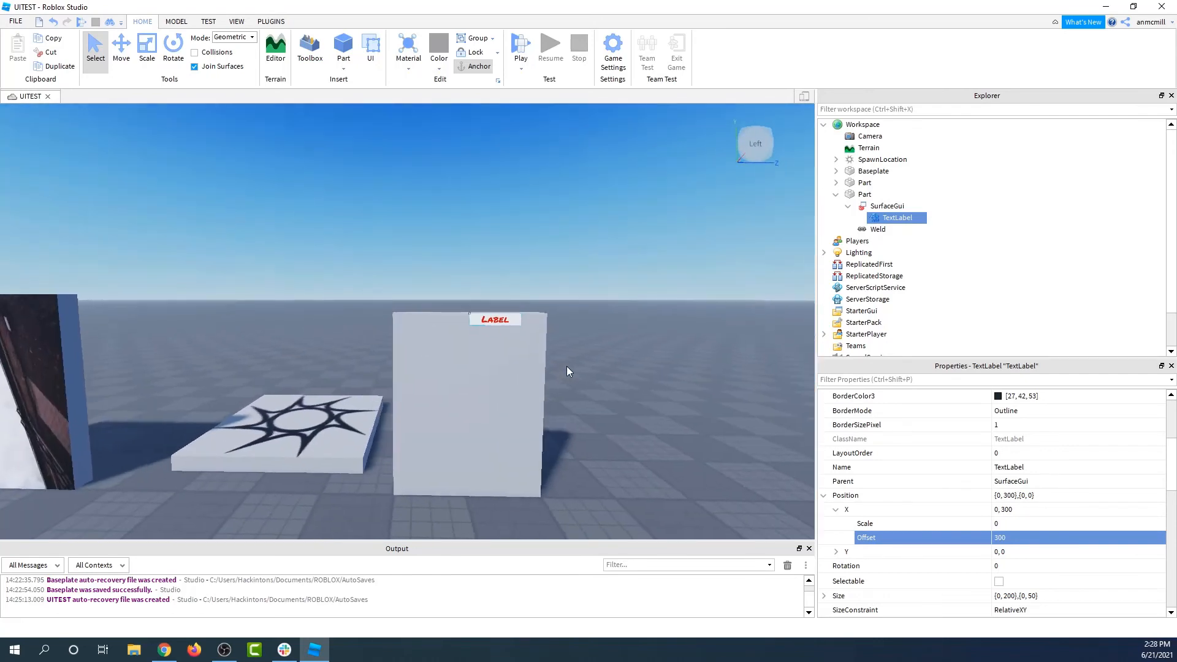
scroll(566, 367, "up", 2)
scroll(567, 367, "up", 2)
scroll(566, 366, "up", 2)
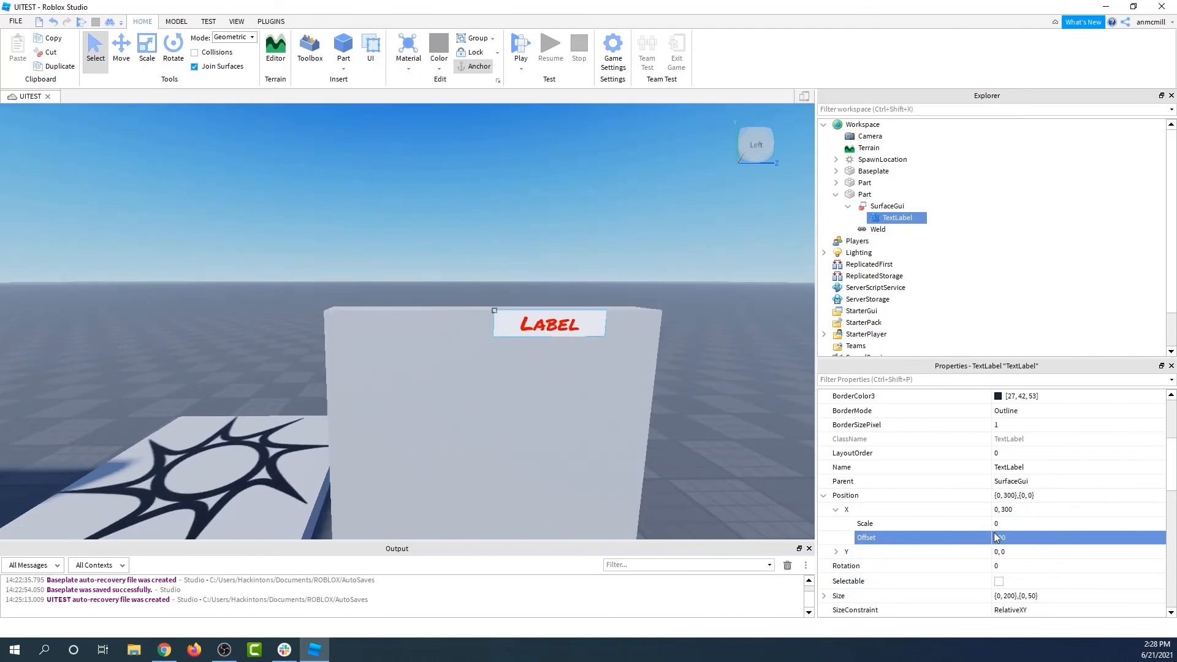
Step: Adjust the label's X offset to 150, then settle on 200
left_click(1034, 539)
type("150")
key("Return")
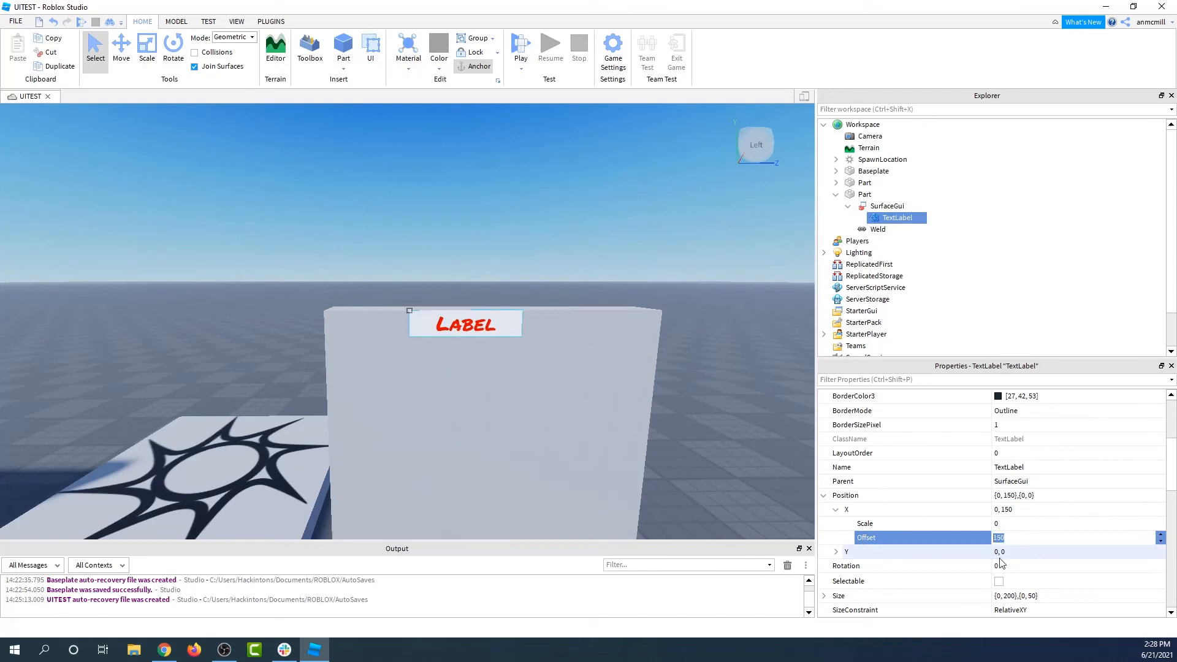
type("0")
key("Return")
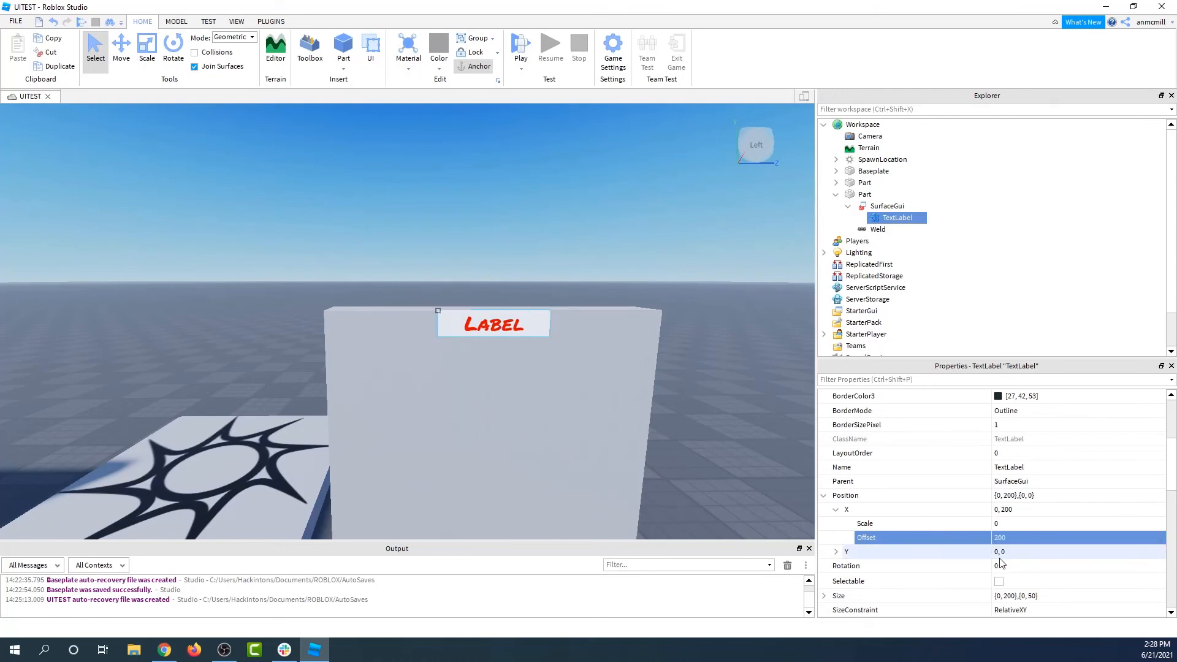
scroll(467, 316, "up", 2)
scroll(471, 321, "up", 2)
scroll(471, 320, "up", 3)
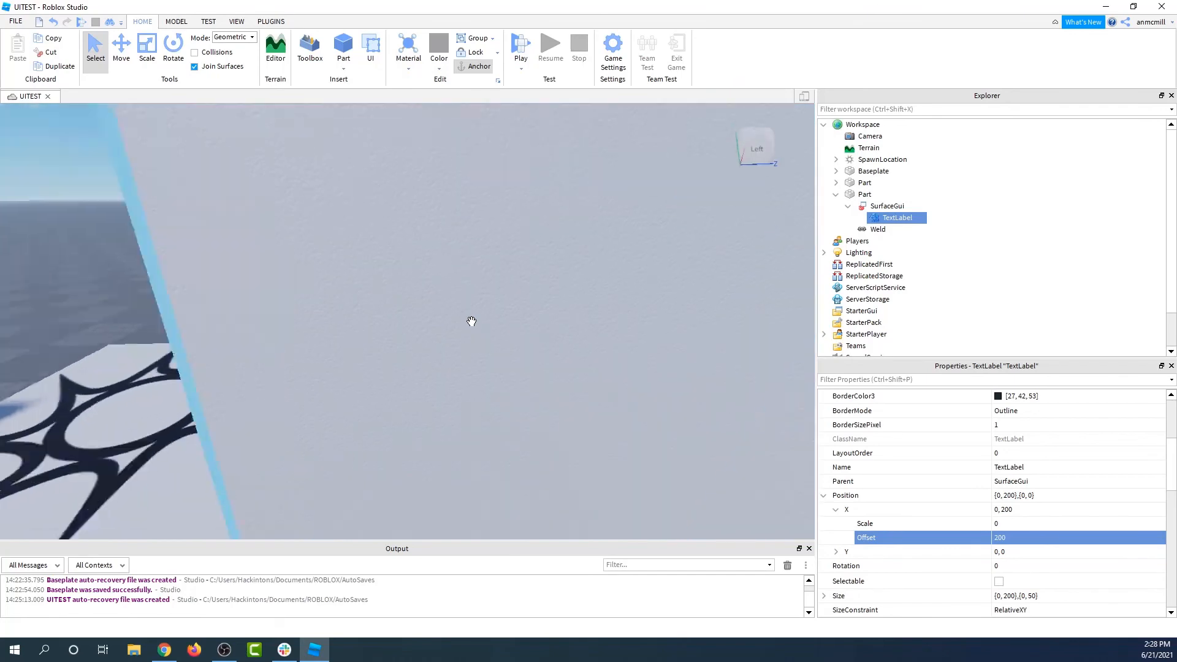
scroll(470, 321, "down", 3)
scroll(471, 321, "up", 1)
scroll(470, 321, "down", 2)
Step: Give the label's Position Y an offset of 400, then change it to 300
left_click(835, 510)
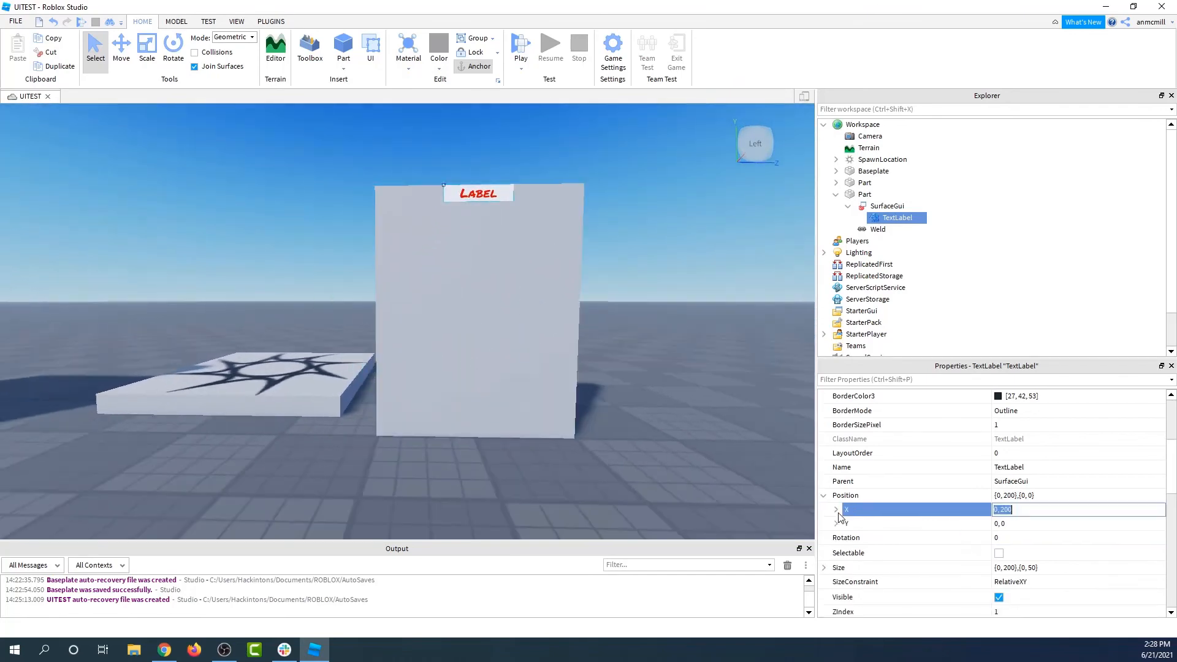
left_click(1015, 525)
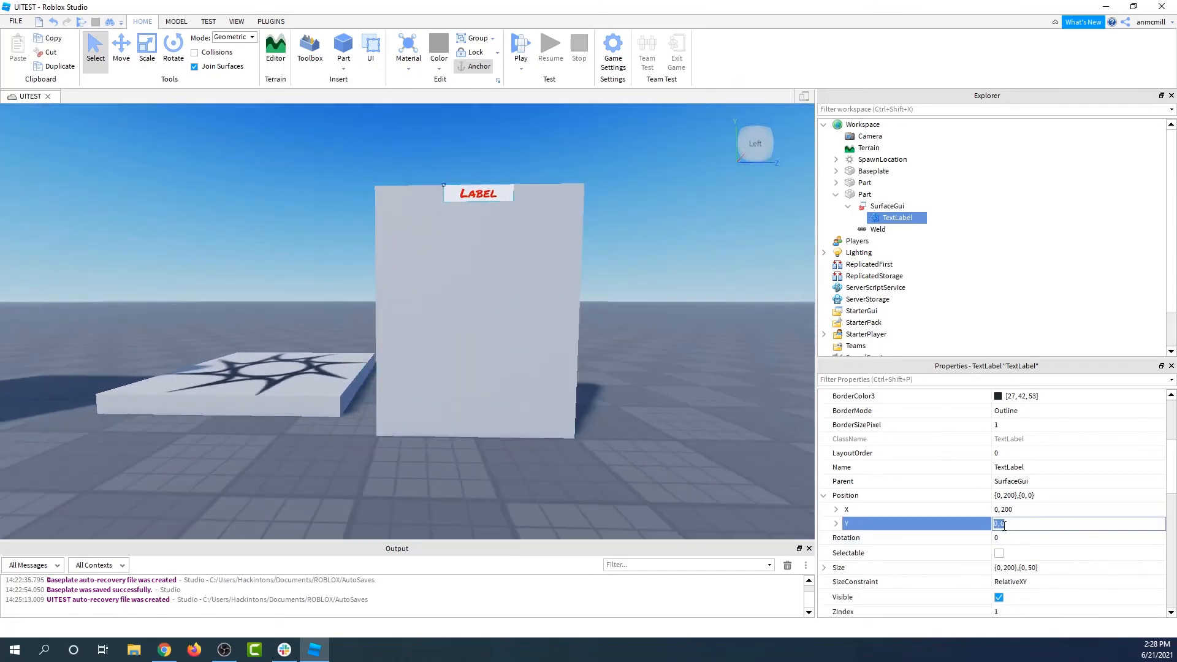
left_click(836, 524)
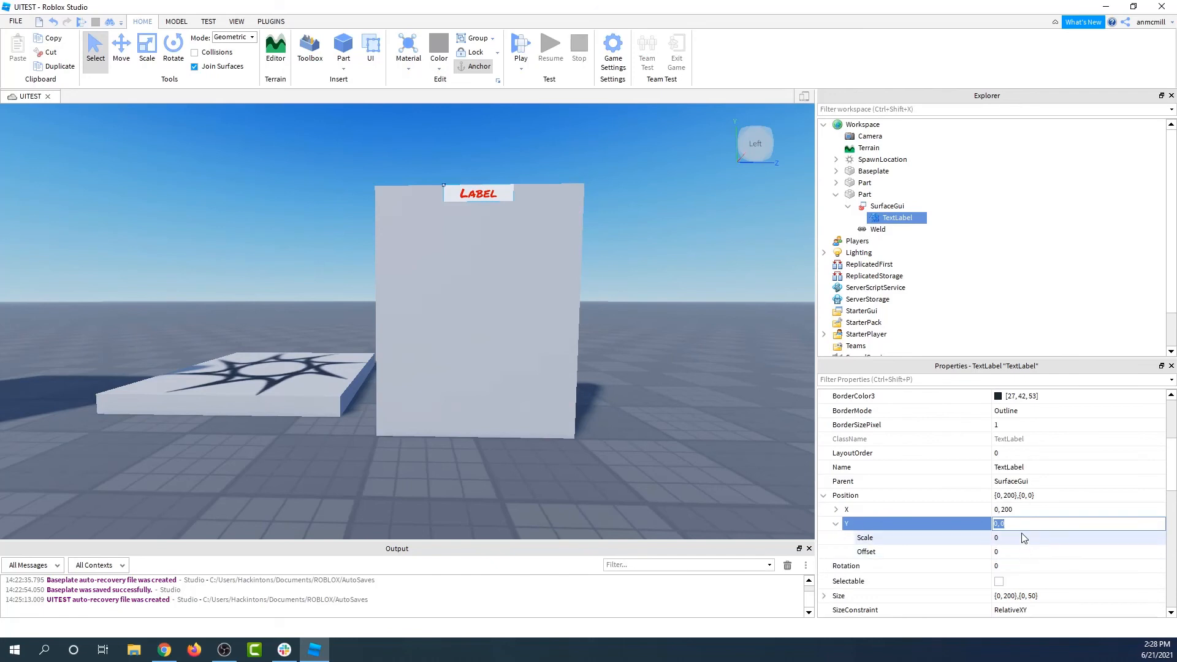
left_click(1018, 550)
type("400")
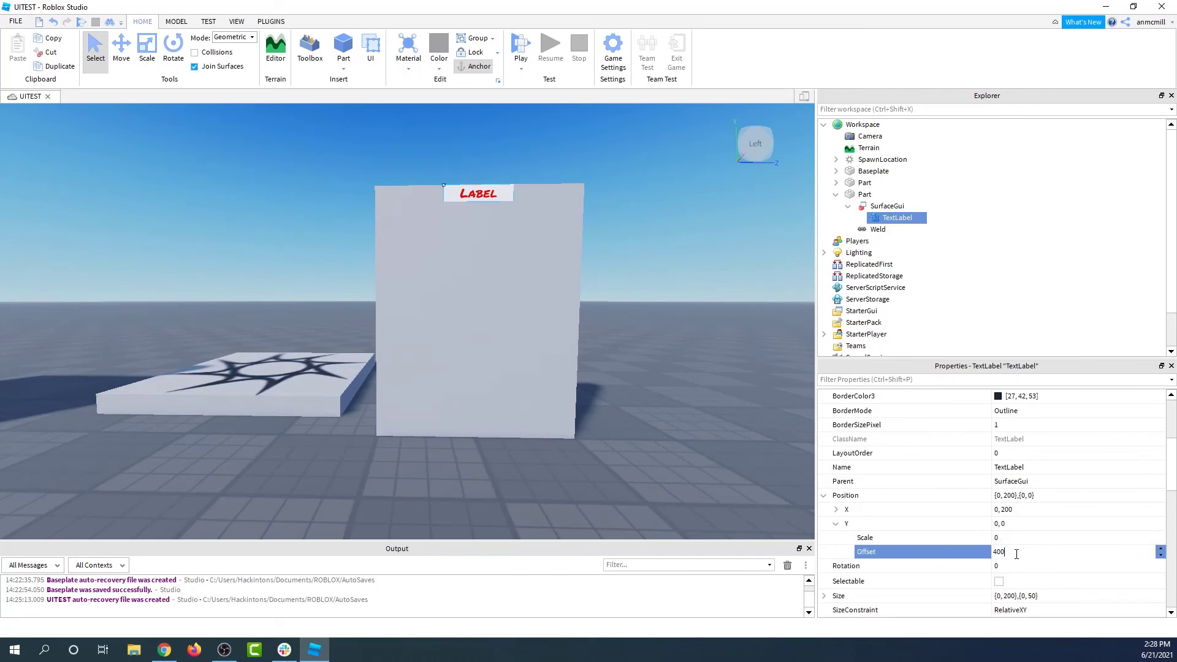
key("Return")
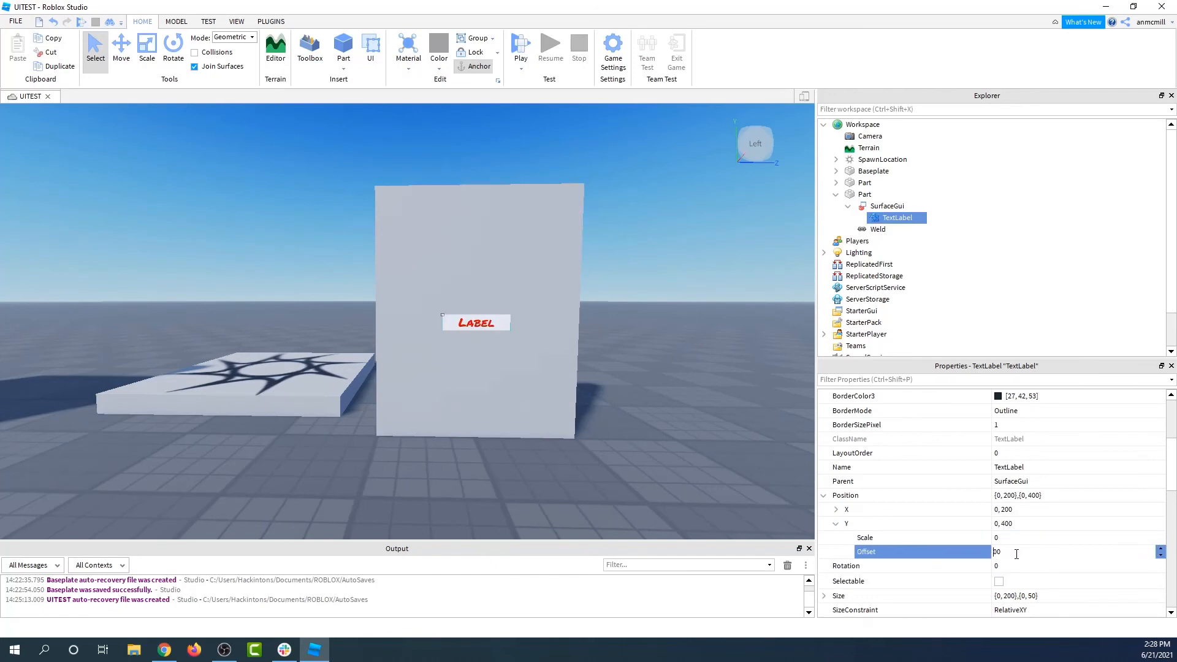
type("300")
key("Return")
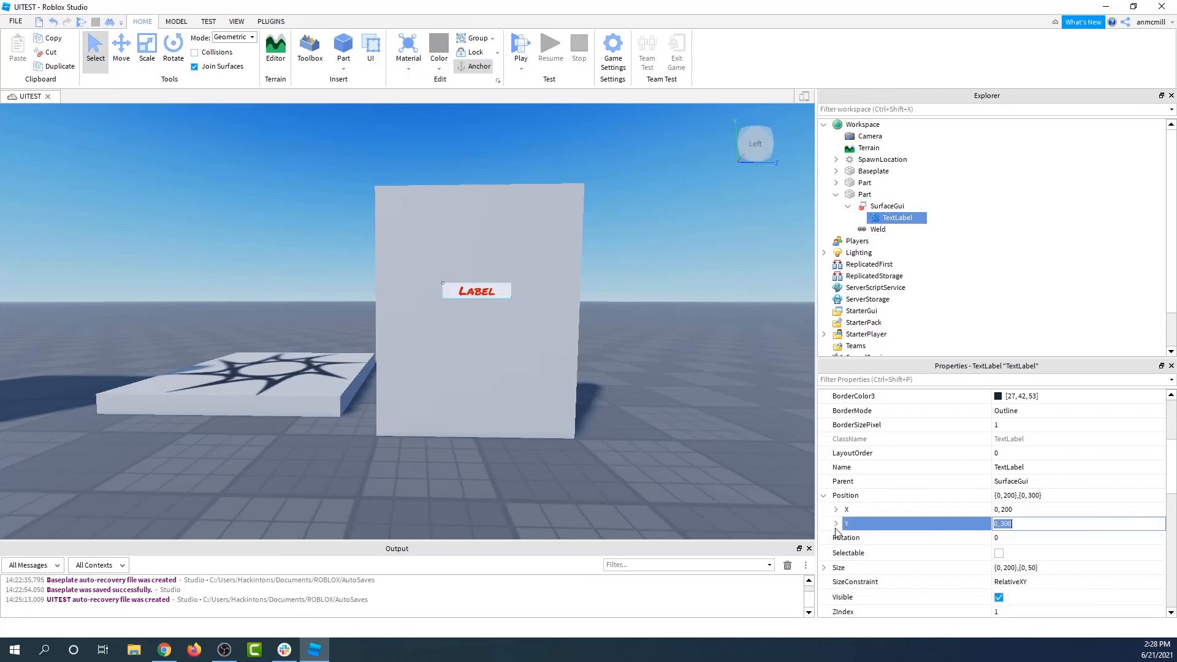
scroll(1004, 520, "up", 3)
Step: Set the label's BackgroundTransparency to 1 and its Text to 'Hello World'
left_click(1005, 516)
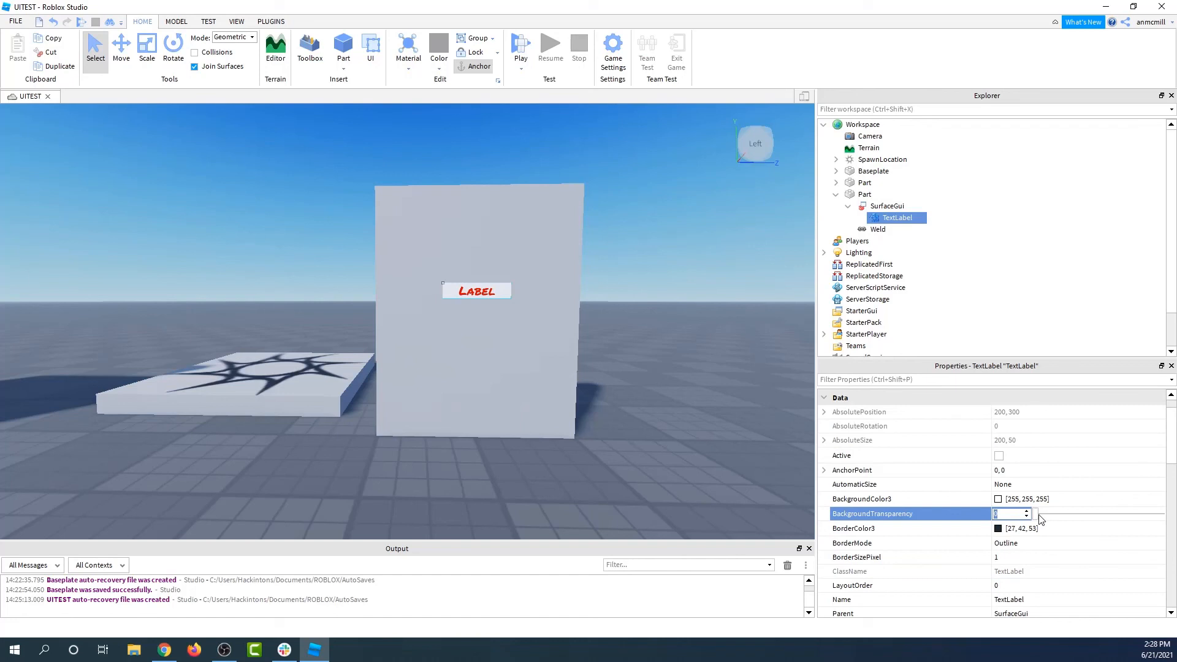
left_click_drag(1035, 515, 1162, 513)
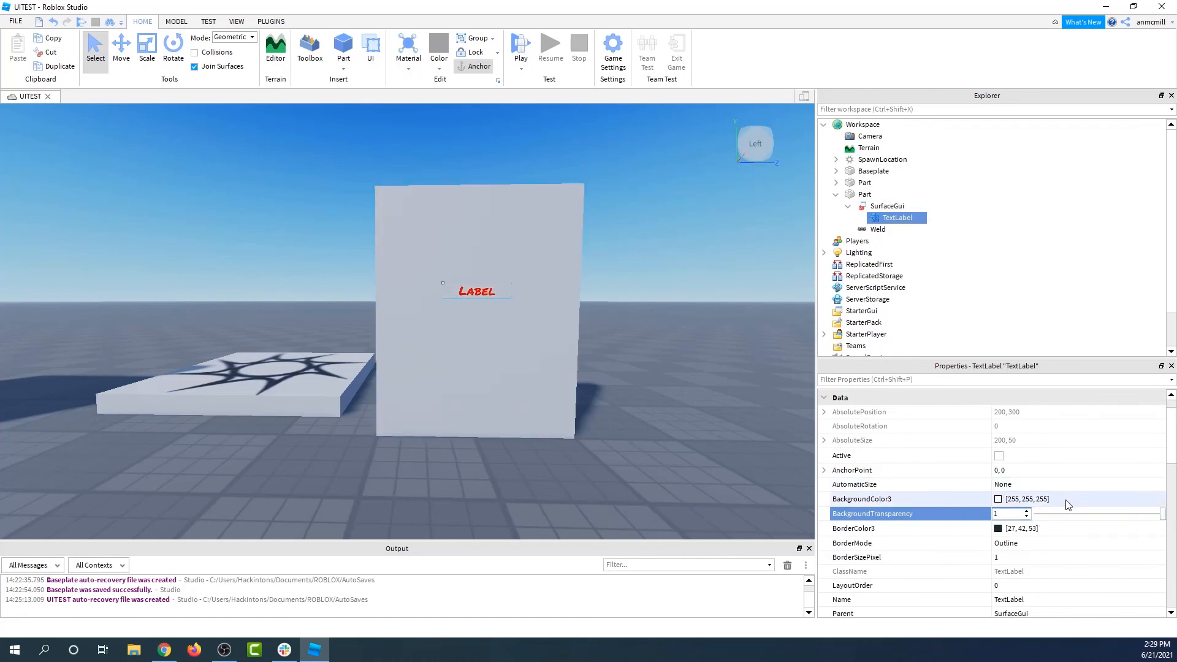
scroll(998, 496, "down", 3)
scroll(1019, 471, "down", 3)
left_click(1018, 470)
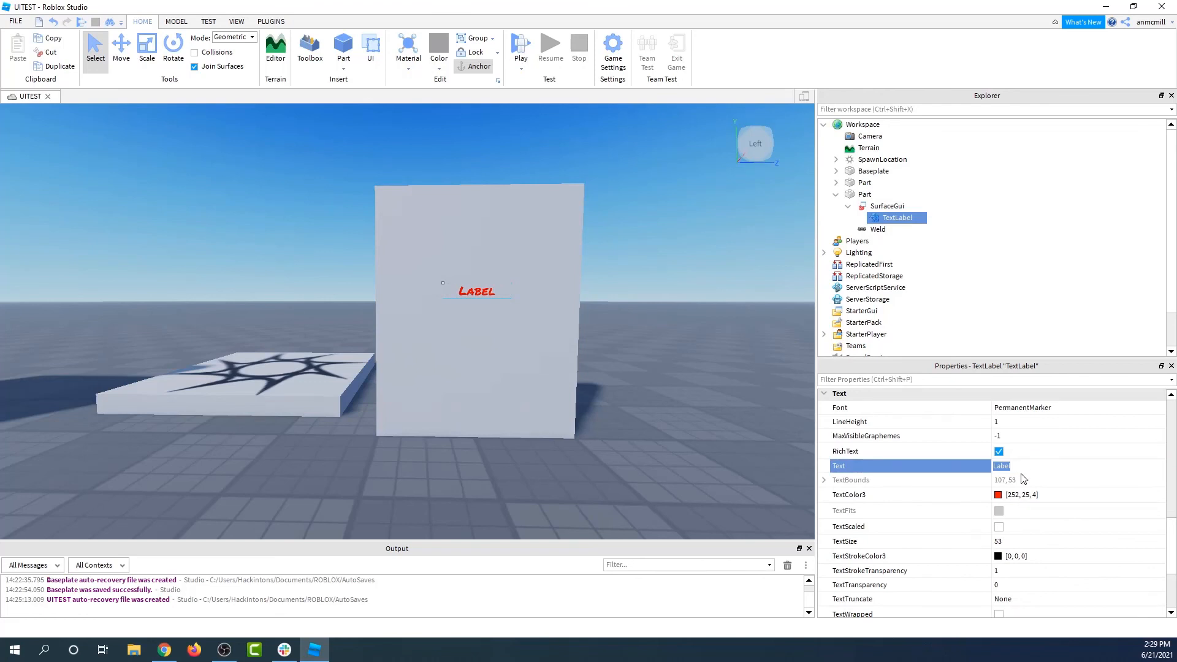
type("HE")
type("d")
key("Return")
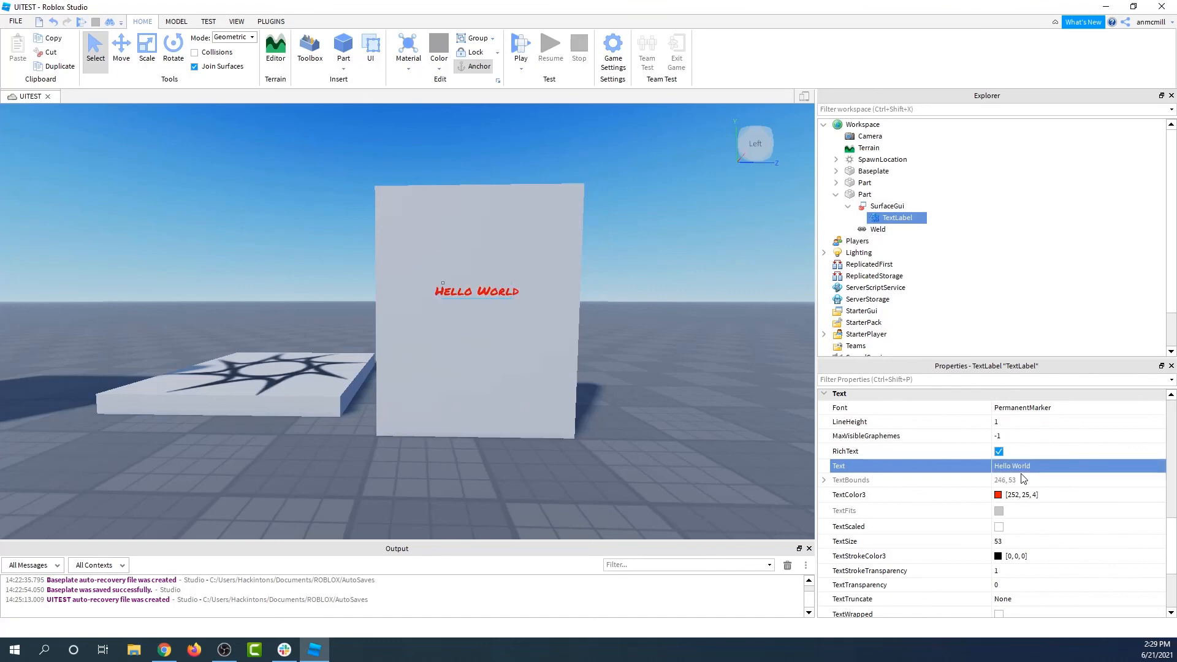
Step: Play-test with F5 and walk the avatar with A, D, S past the sign and wall
key("F5")
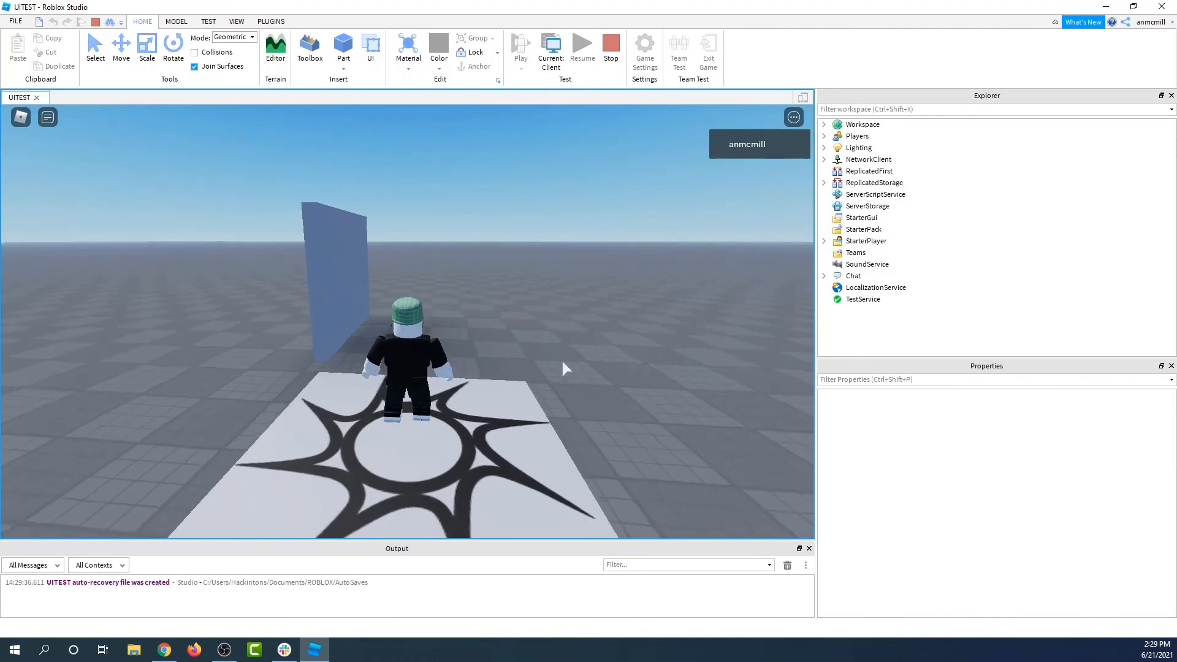
key("a")
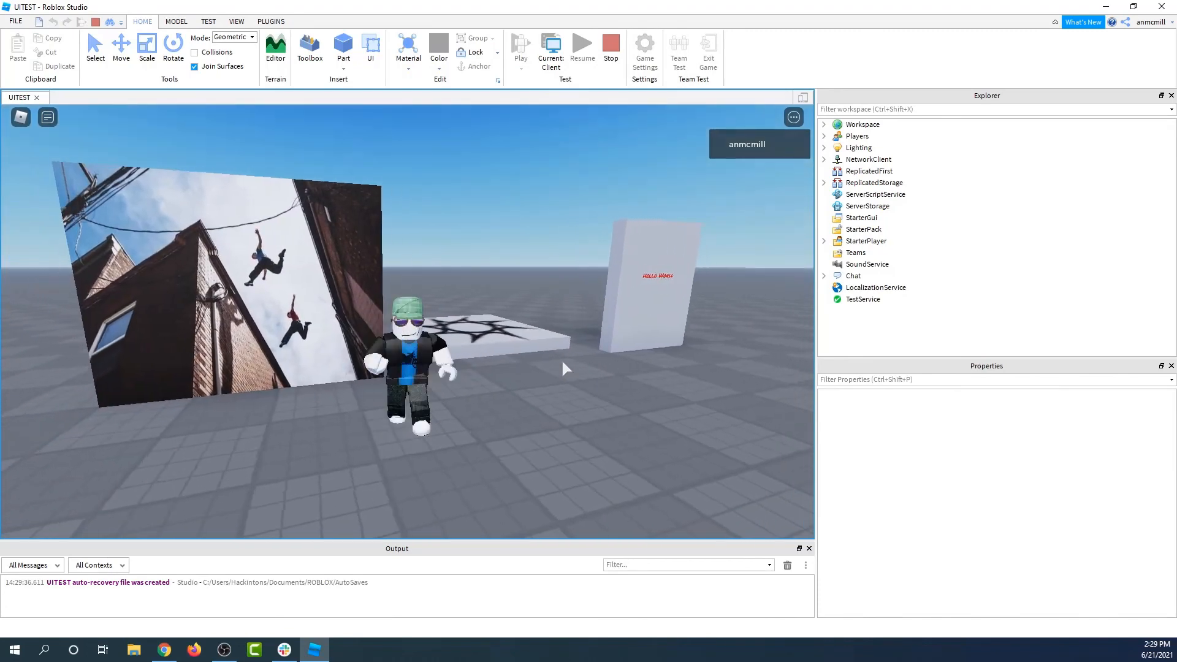
key("d")
key("s")
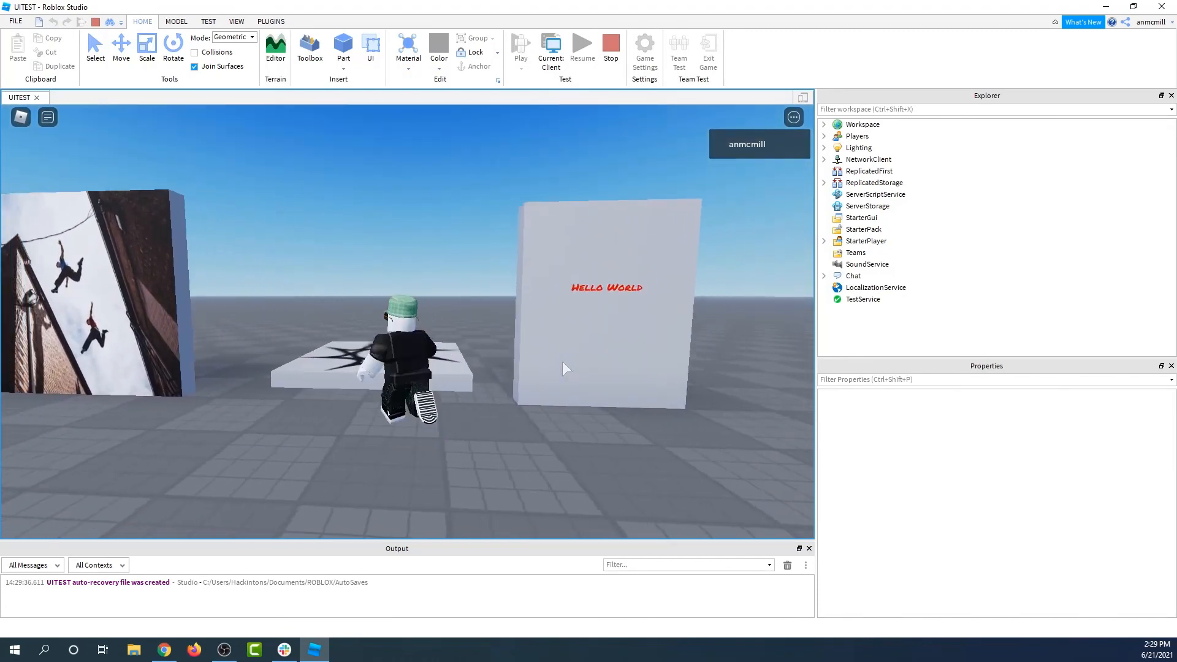